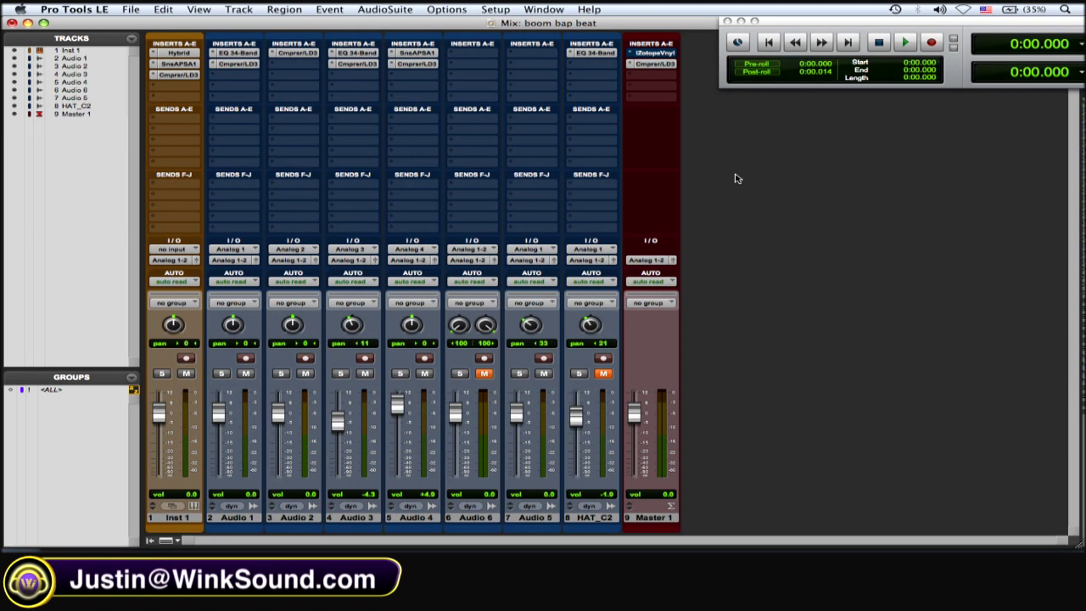
Create three new stereo Aux Input tracks
key(super+shift+n)
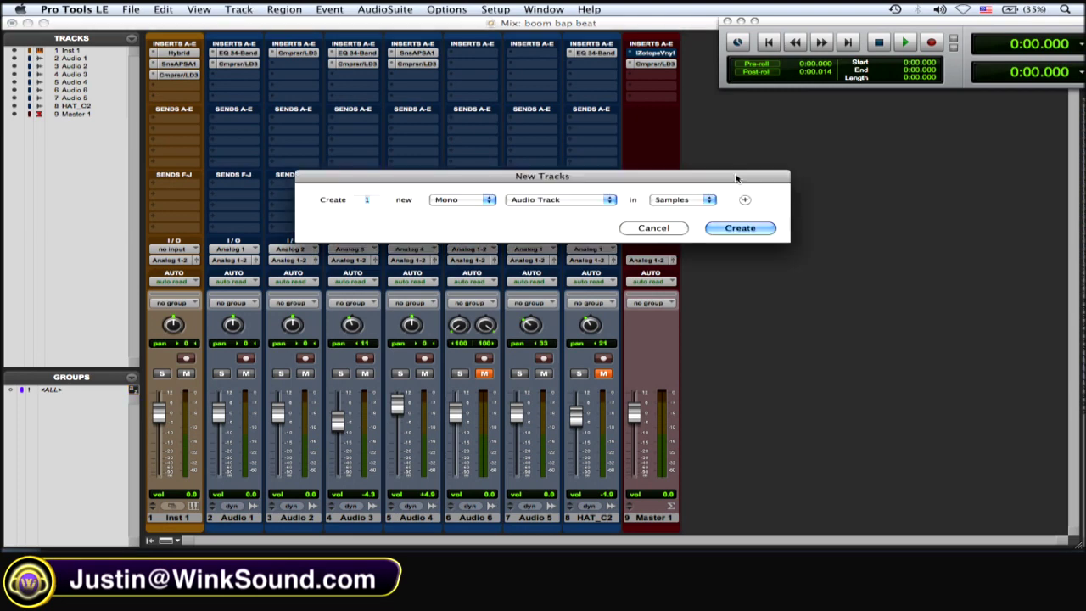
click(462, 201)
click(463, 209)
text(3)
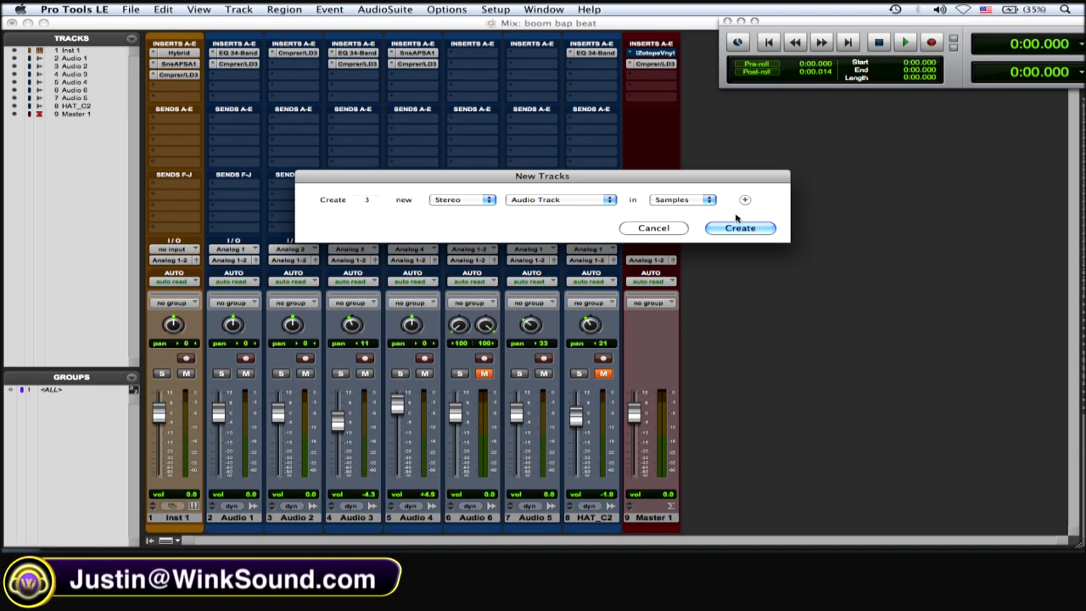
click(604, 200)
click(588, 210)
click(740, 227)
Set the inputs of Aux 1, Aux 2 and Aux 3 to Bus 1-2, Bus 3-4 and Bus 5-6
click(720, 251)
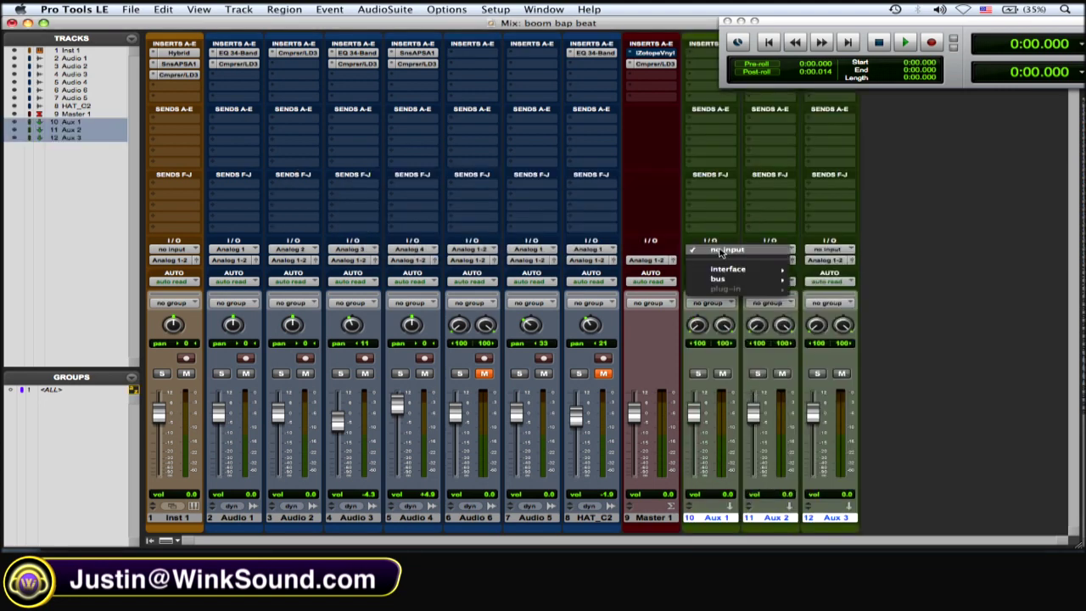
mouse_move(722, 280)
click(833, 280)
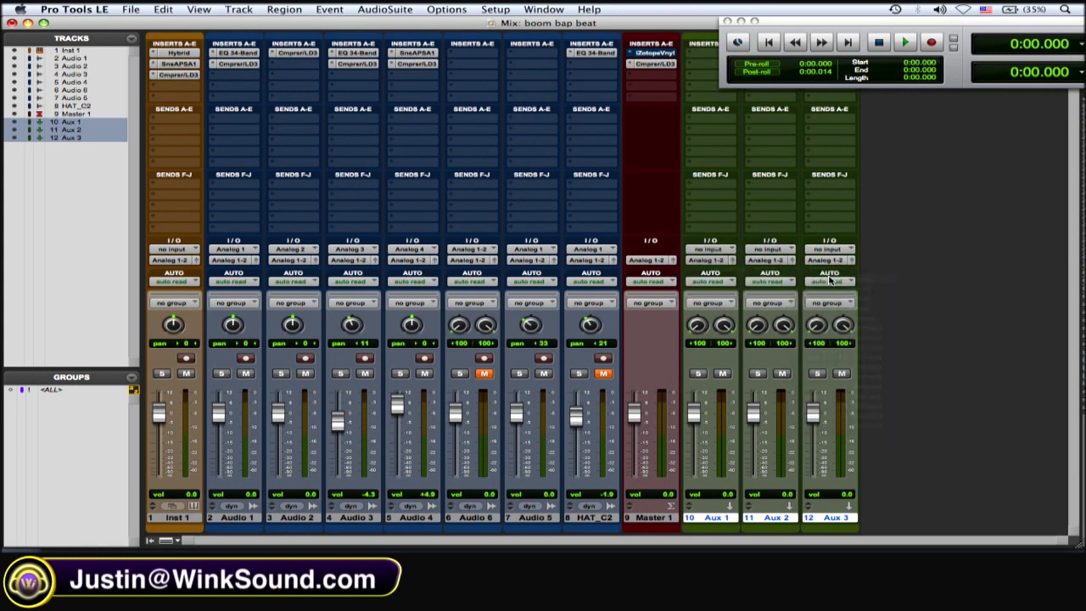
click(772, 250)
mouse_move(794, 279)
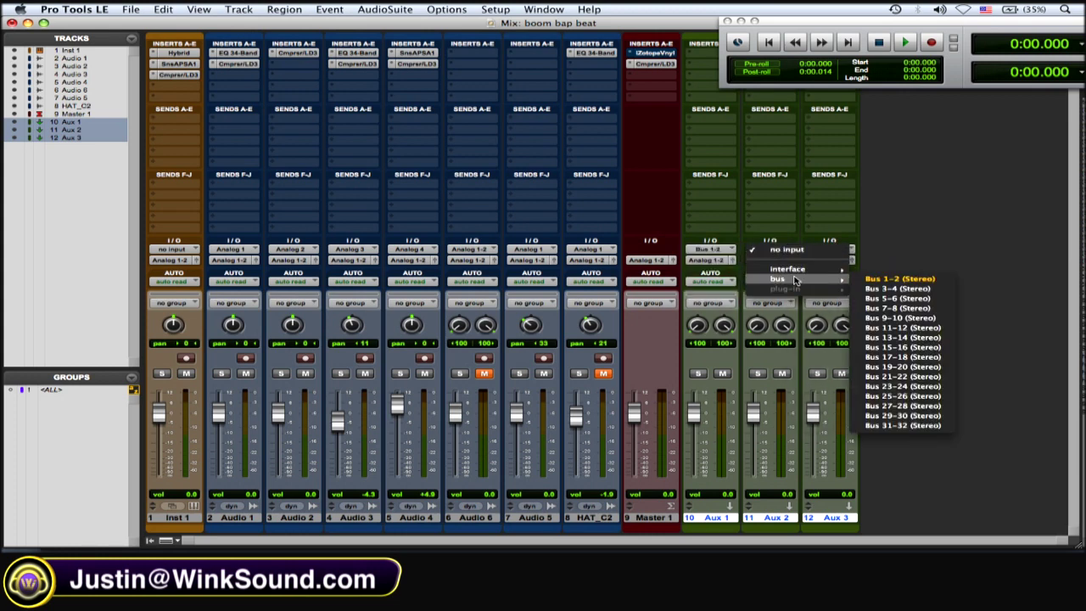
click(902, 289)
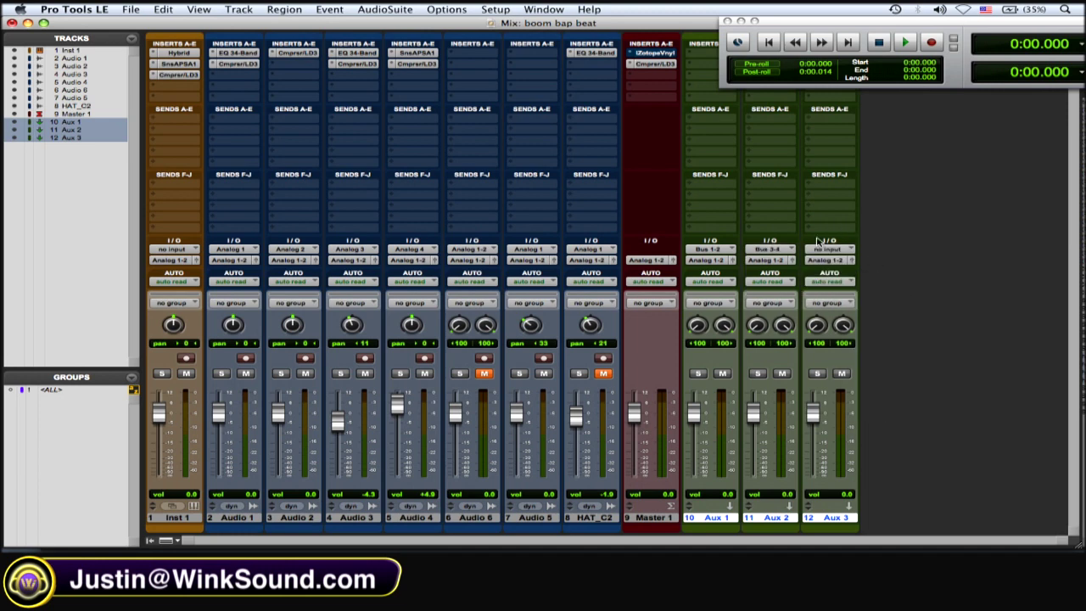
click(819, 251)
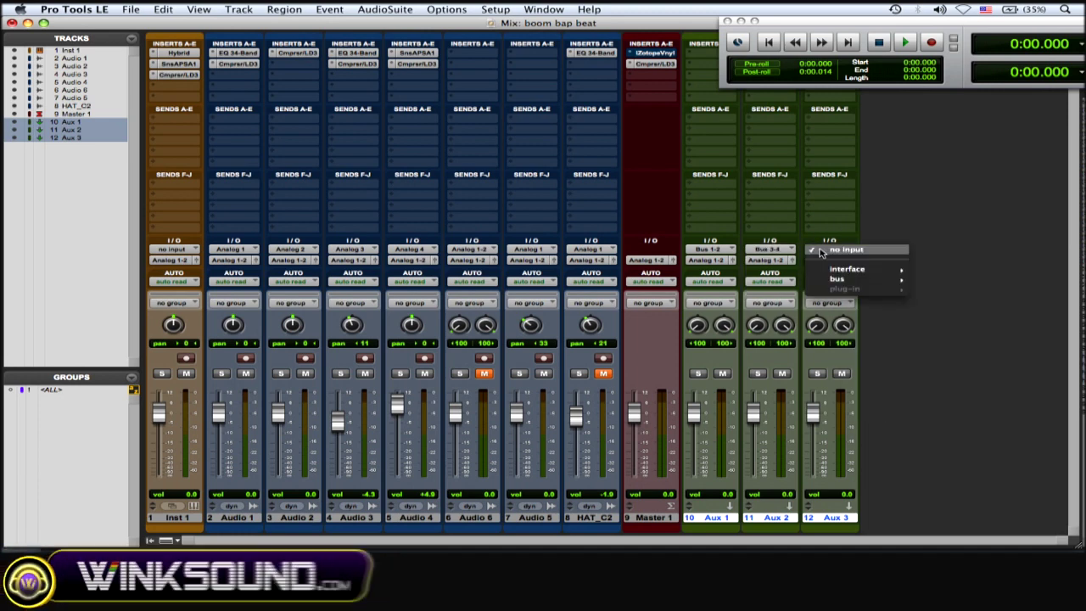
mouse_move(854, 280)
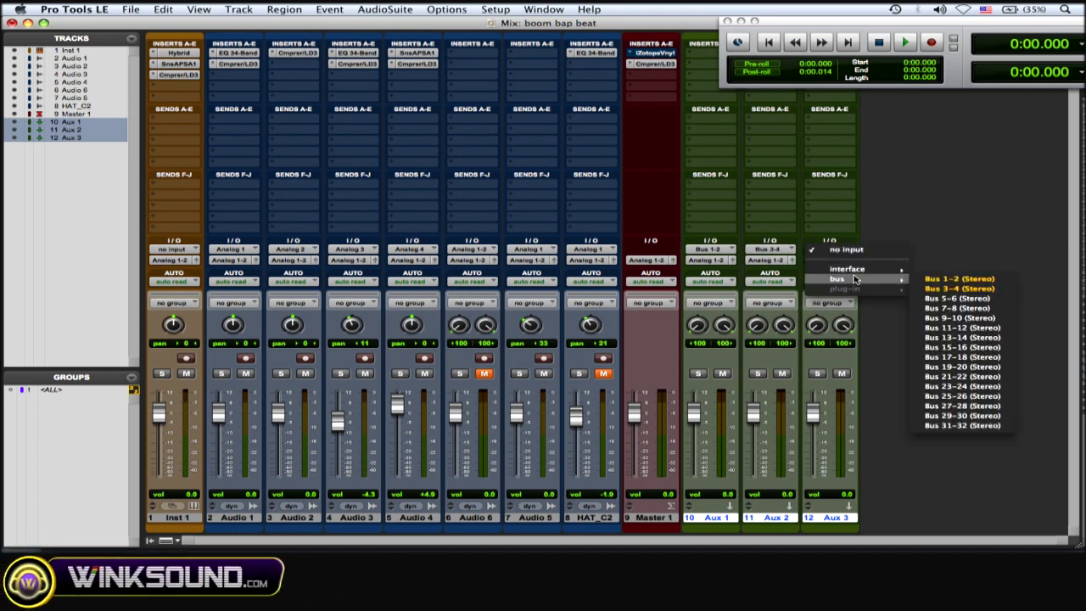
click(942, 298)
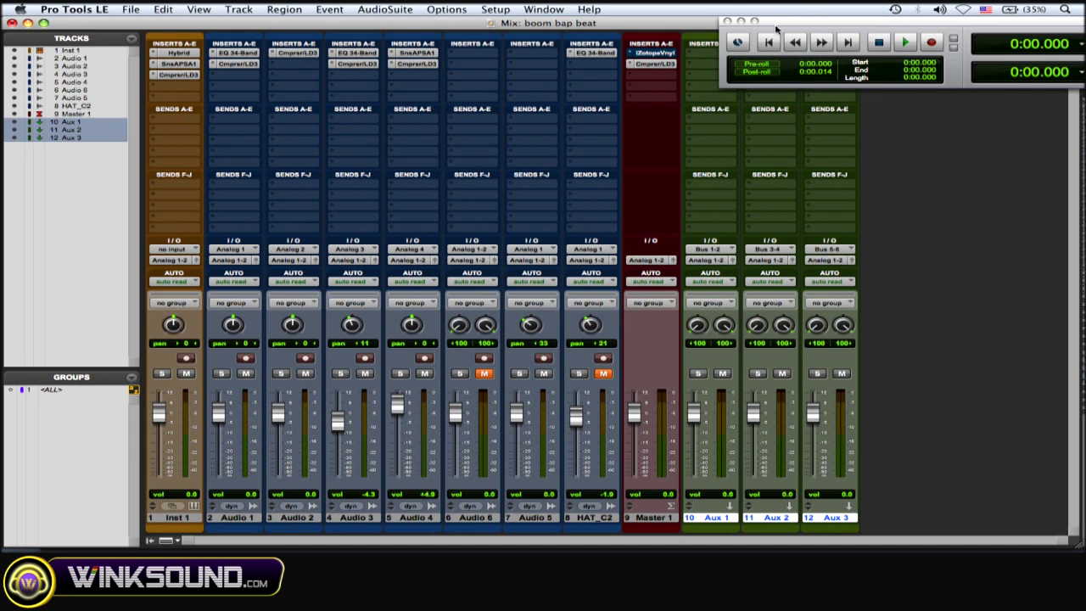
drag(776, 28, 954, 28)
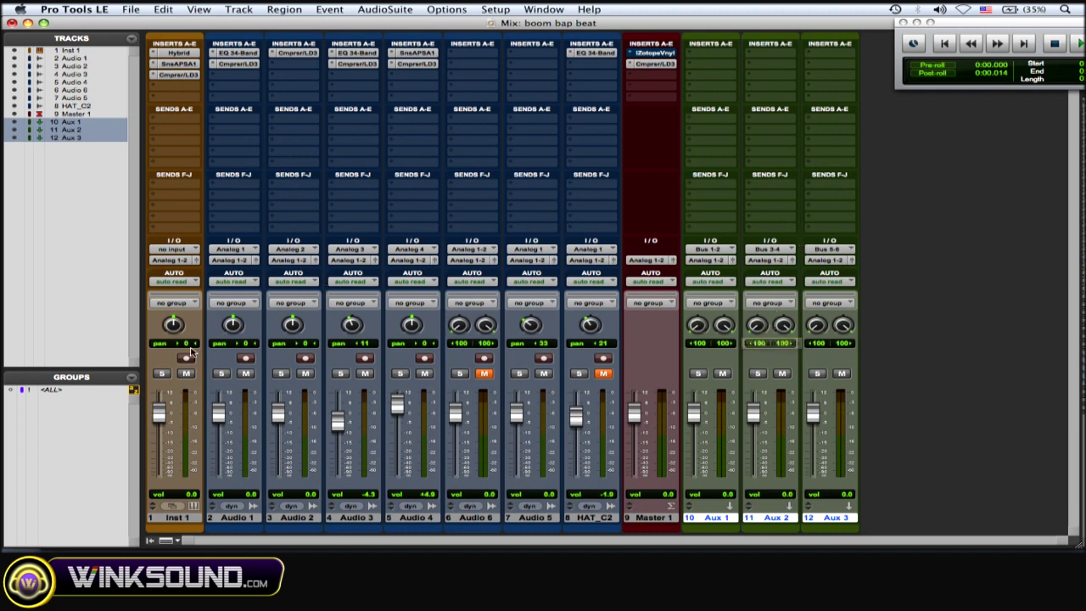
Solo and play the Inst 1 bass, then route its Send A to Bus 1-2 at 0 dB
click(164, 375)
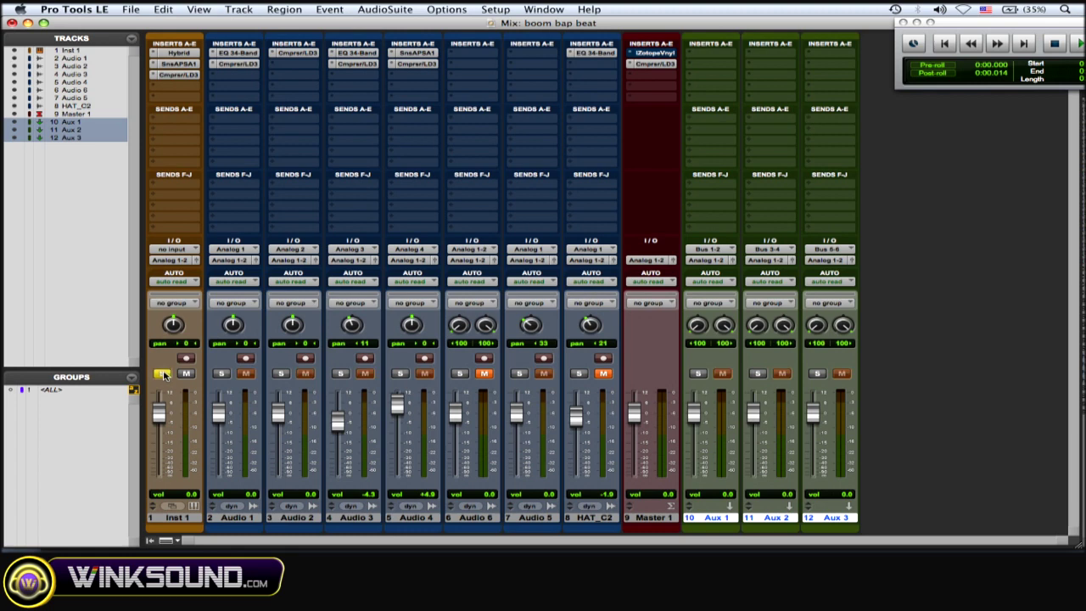
key(space)
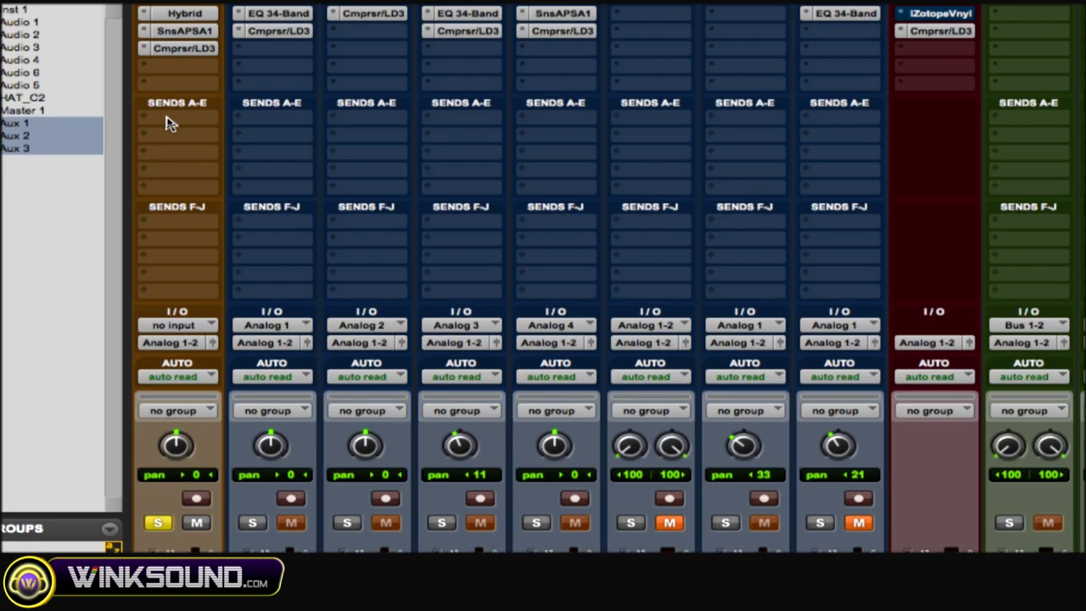
click(167, 123)
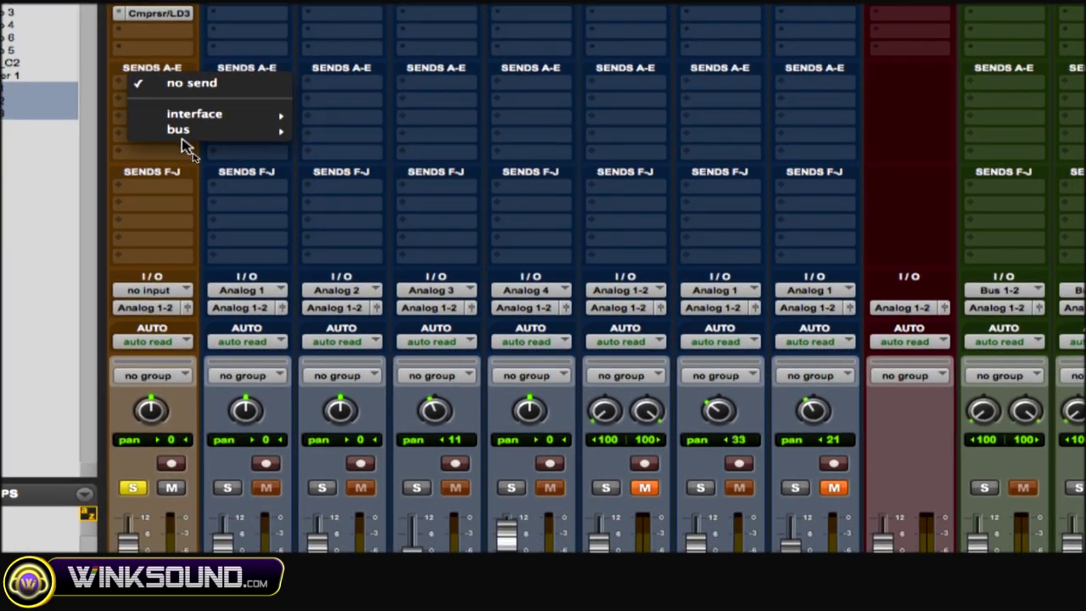
mouse_move(218, 173)
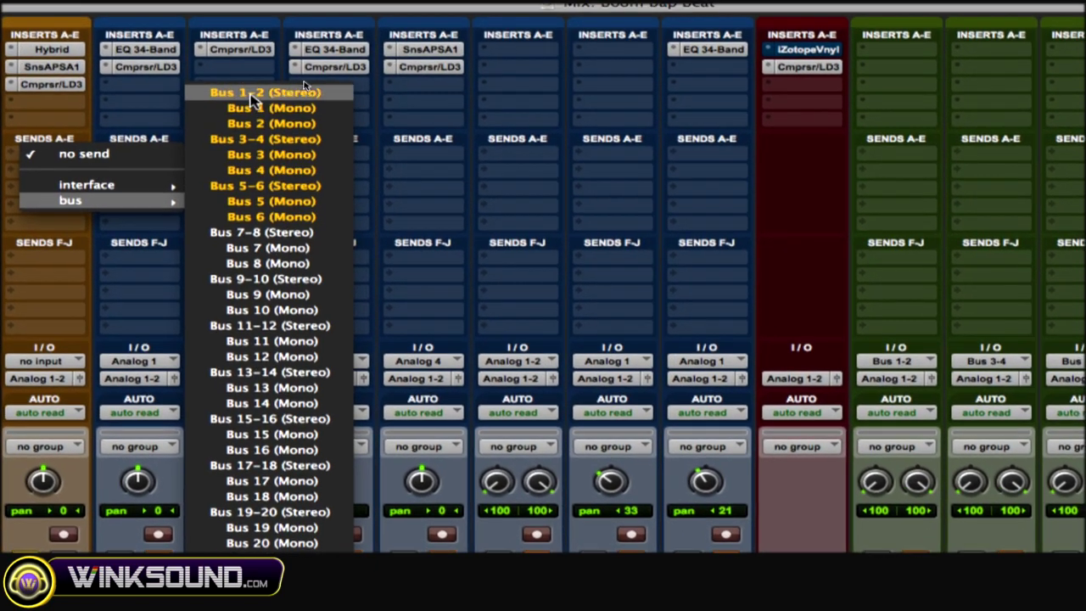
click(368, 27)
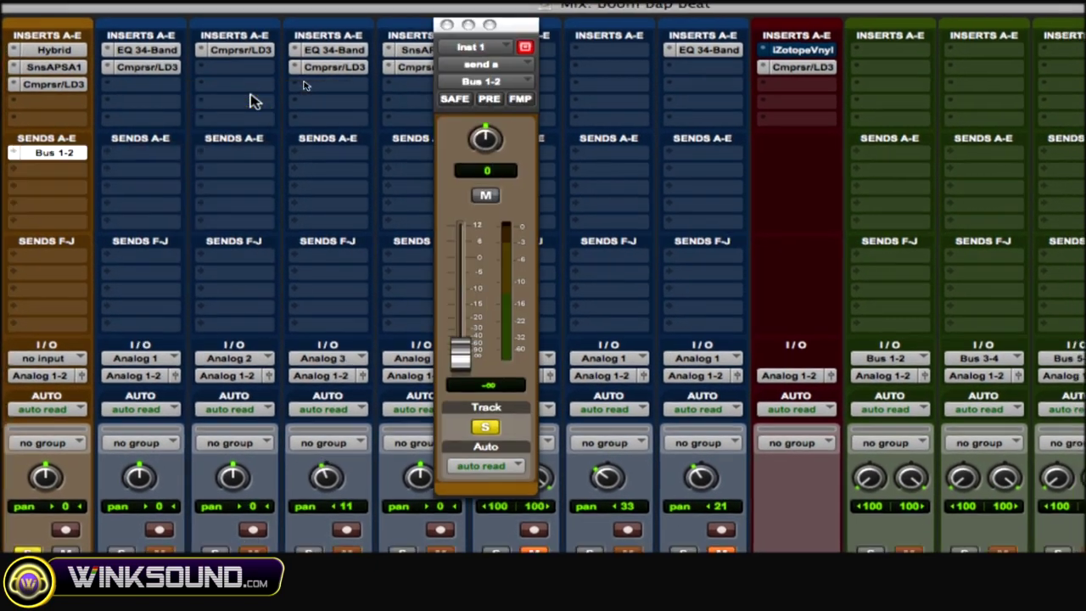
alt+click(460, 350)
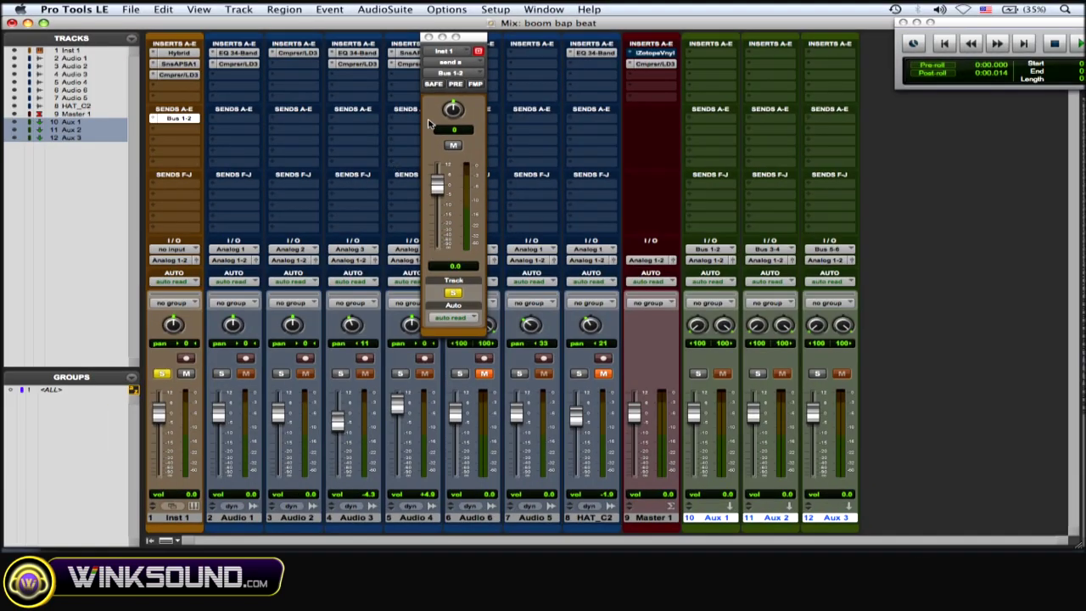
click(429, 36)
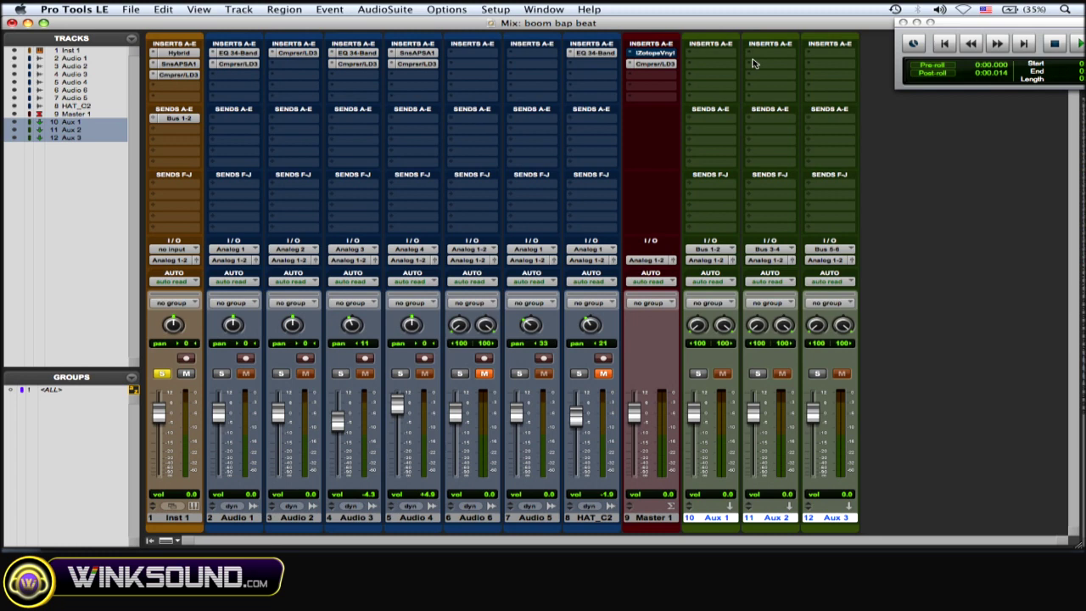
click(701, 58)
Insert an AIR Flanger on Aux 1 with 78% mix and 7.11 ms depth
mouse_move(764, 73)
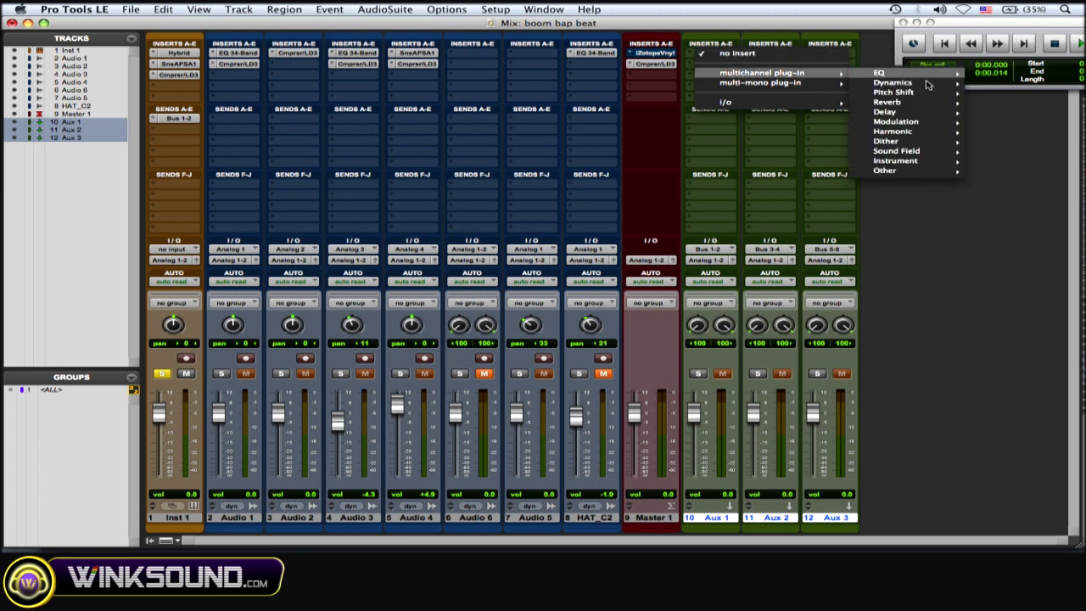
mouse_move(915, 123)
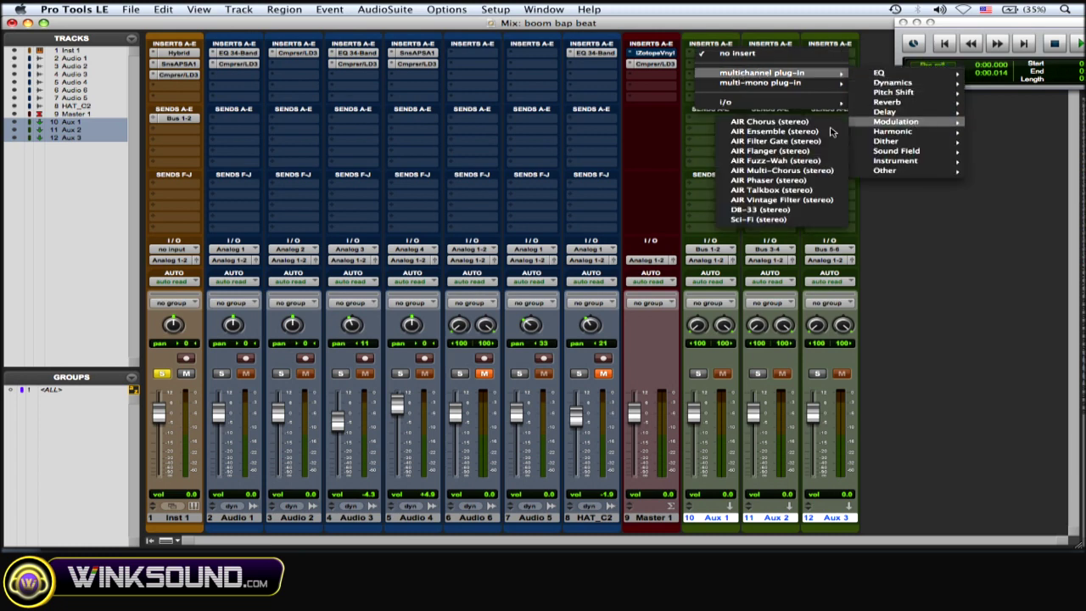
click(791, 153)
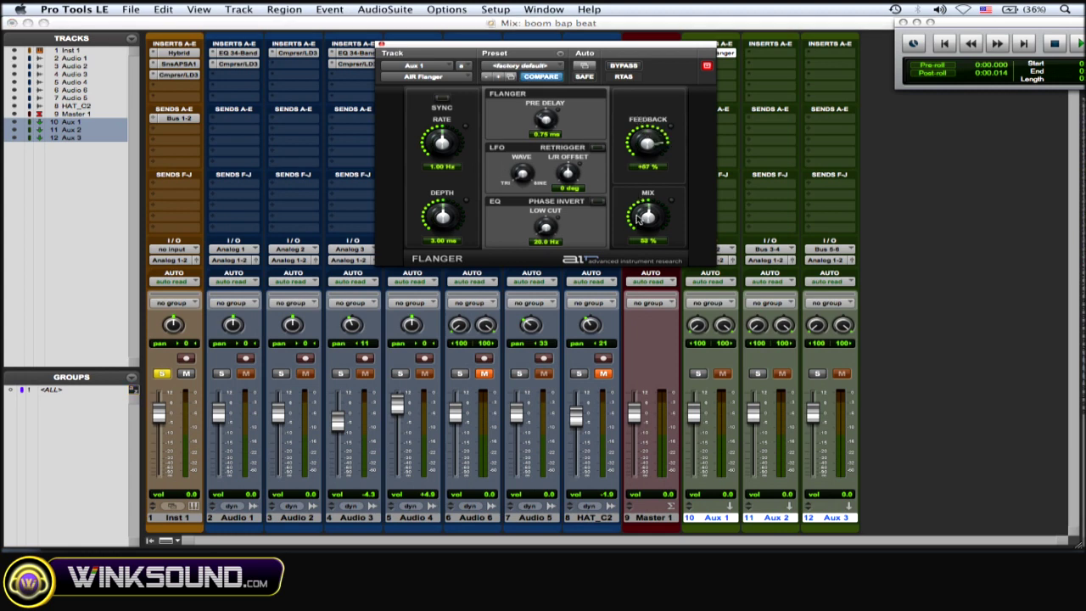
drag(640, 222, 639, 187)
drag(433, 229, 434, 195)
mouse_move(434, 149)
mouse_down()
mouse_move(433, 117)
mouse_move(432, 129)
mouse_up()
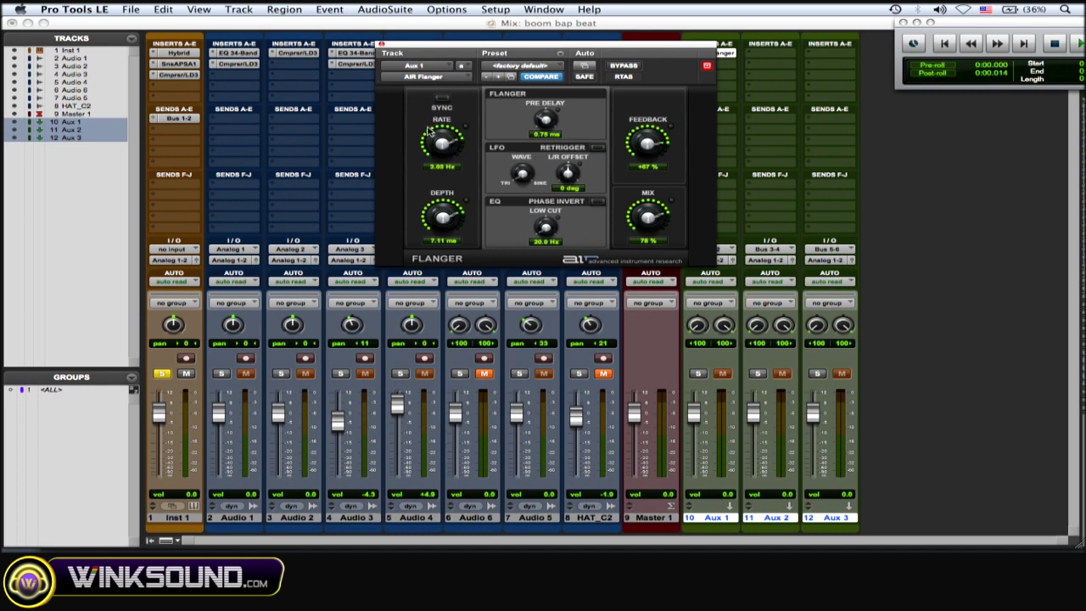
Solo and play Aux 1, and tune the flanger rate to about 5.37 Hz
click(697, 374)
key(space)
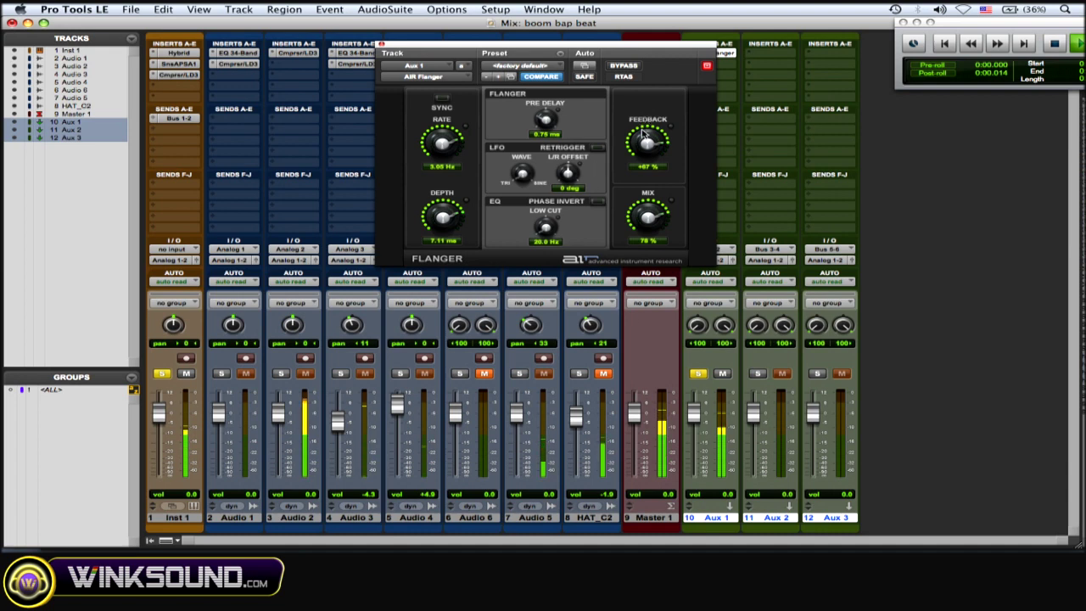
drag(443, 151, 439, 142)
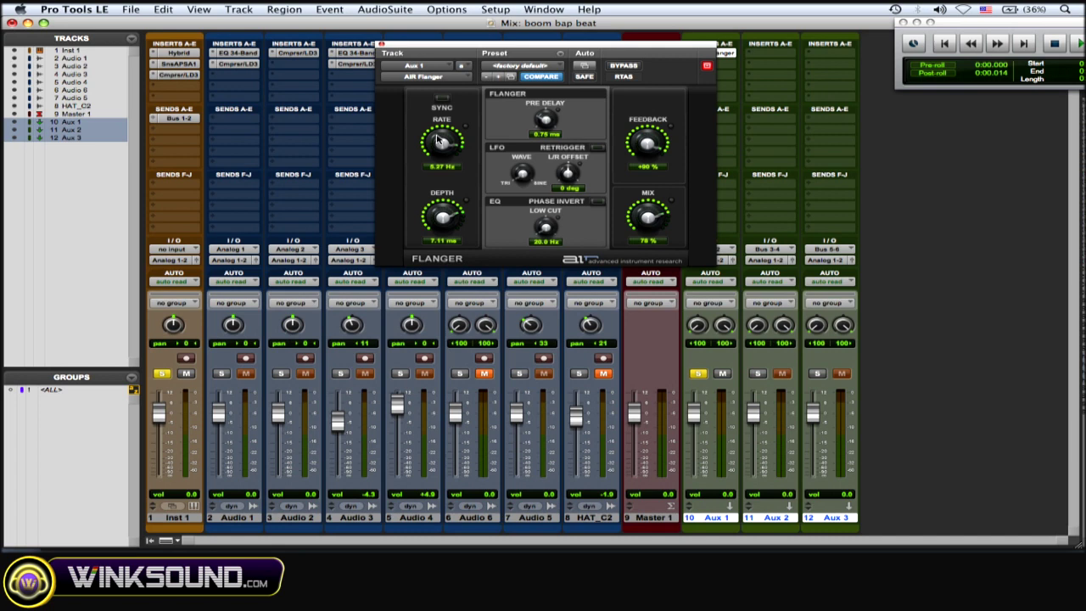
click(381, 44)
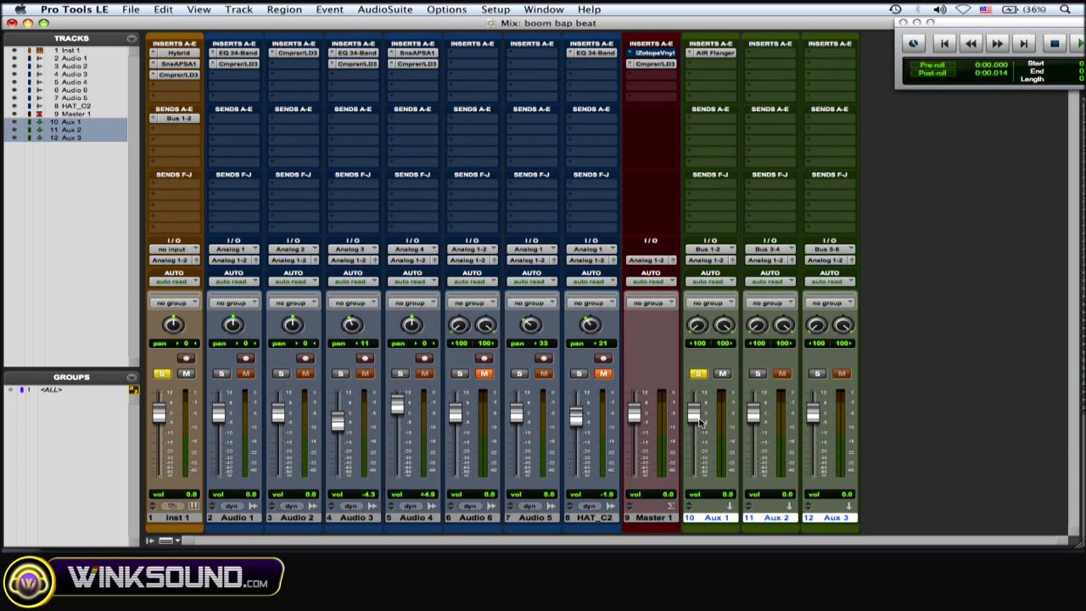
Pull the Aux 1 fader down to -11.7 dB and play back to check the blend
drag(696, 414, 696, 439)
key(space)
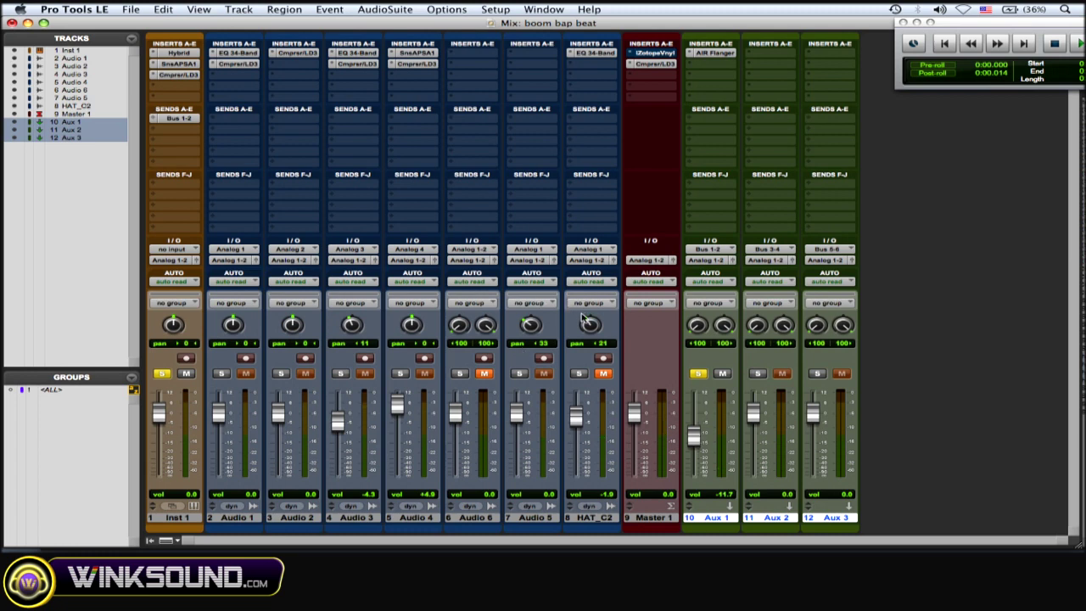
Route Inst 1's Send B to Bus 3-4 at a 0 dB send level
click(175, 134)
mouse_move(219, 160)
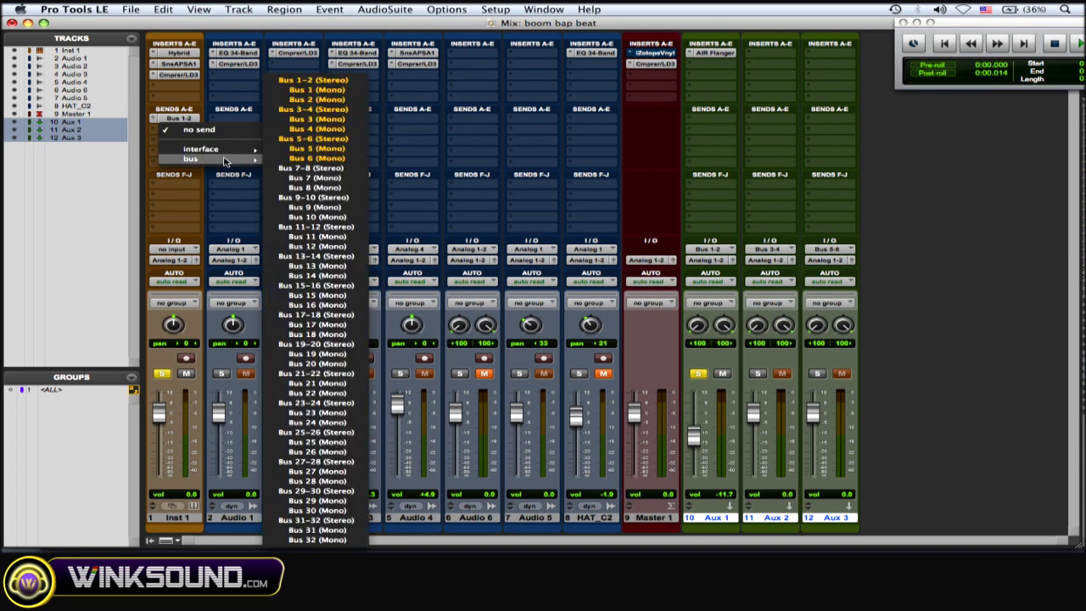
click(307, 110)
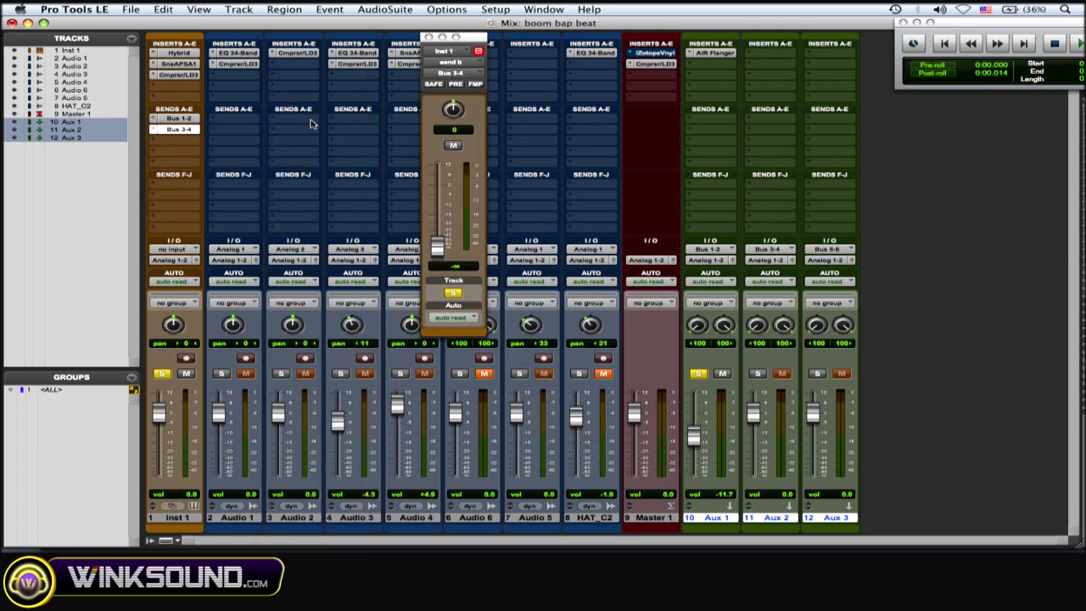
alt+click(434, 246)
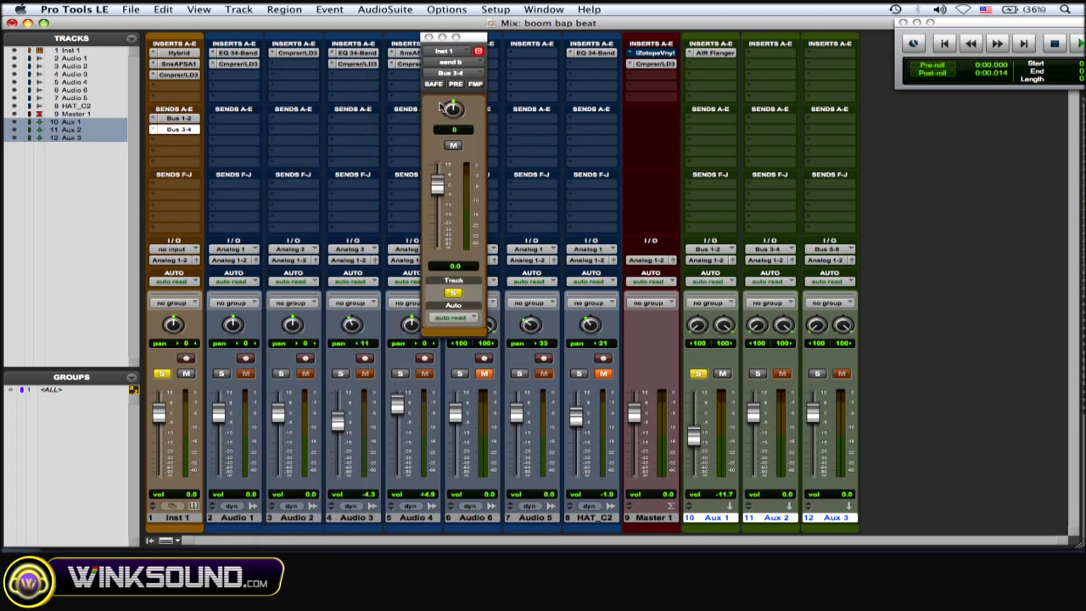
click(429, 38)
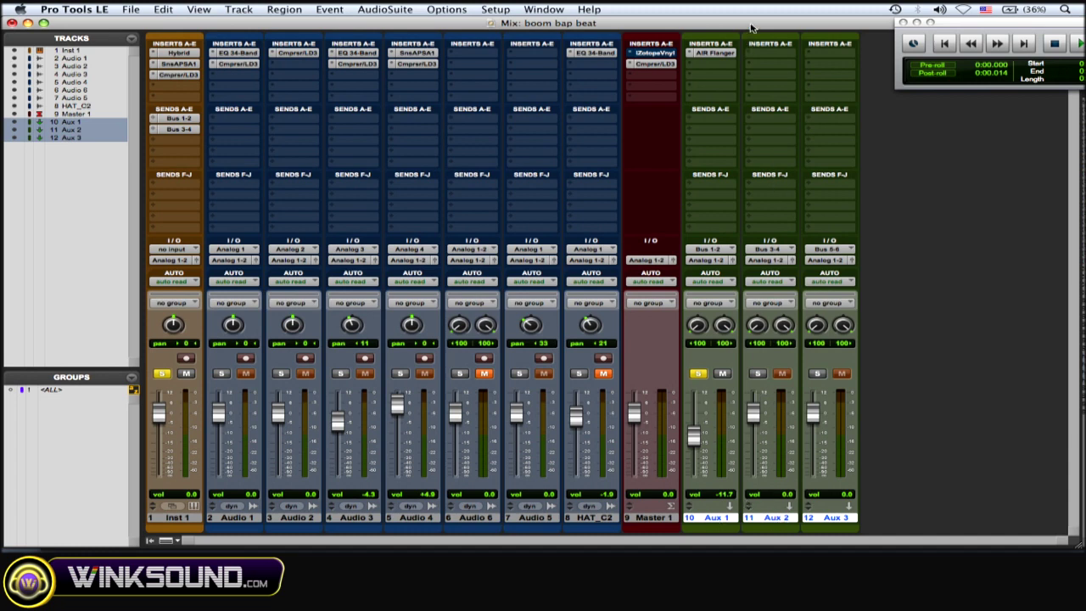
click(764, 56)
Insert an AIR Lo-Fi on Aux 2, solo Aux 2 instead of Aux 1, and play
mouse_move(799, 72)
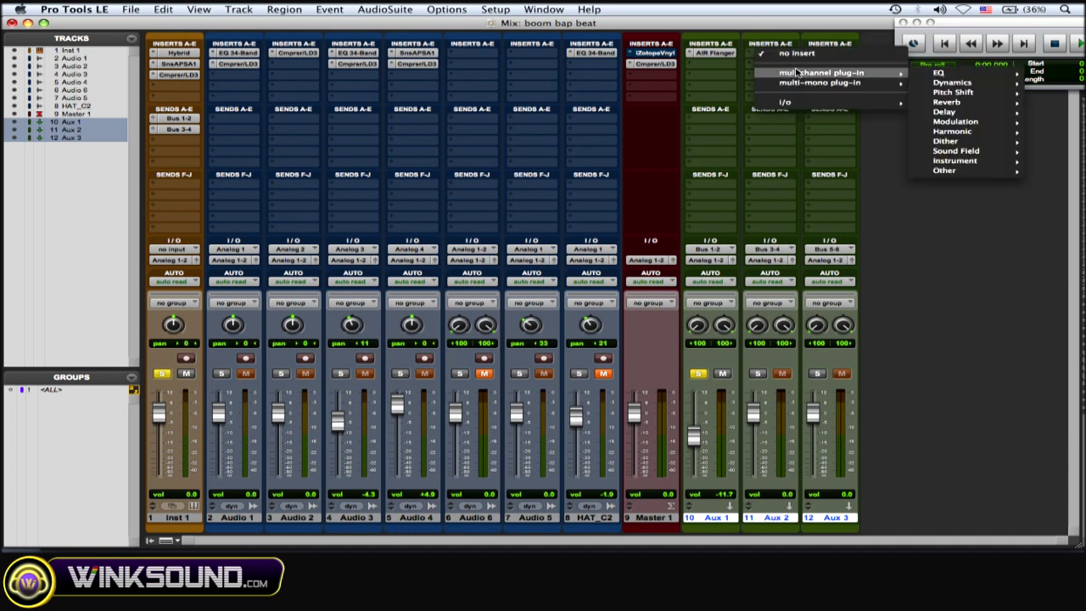
mouse_move(976, 124)
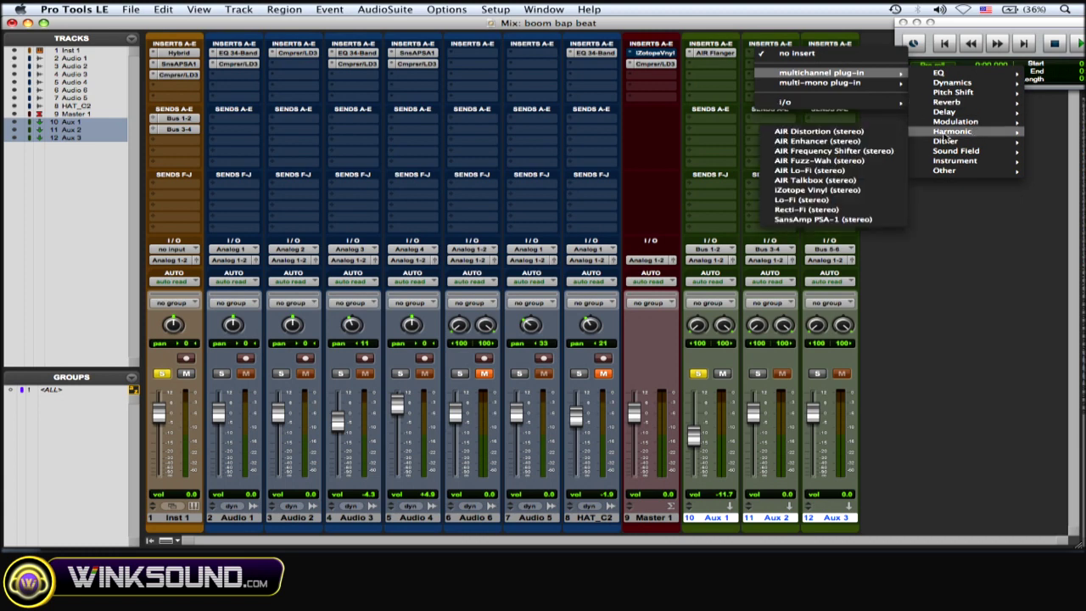
click(836, 171)
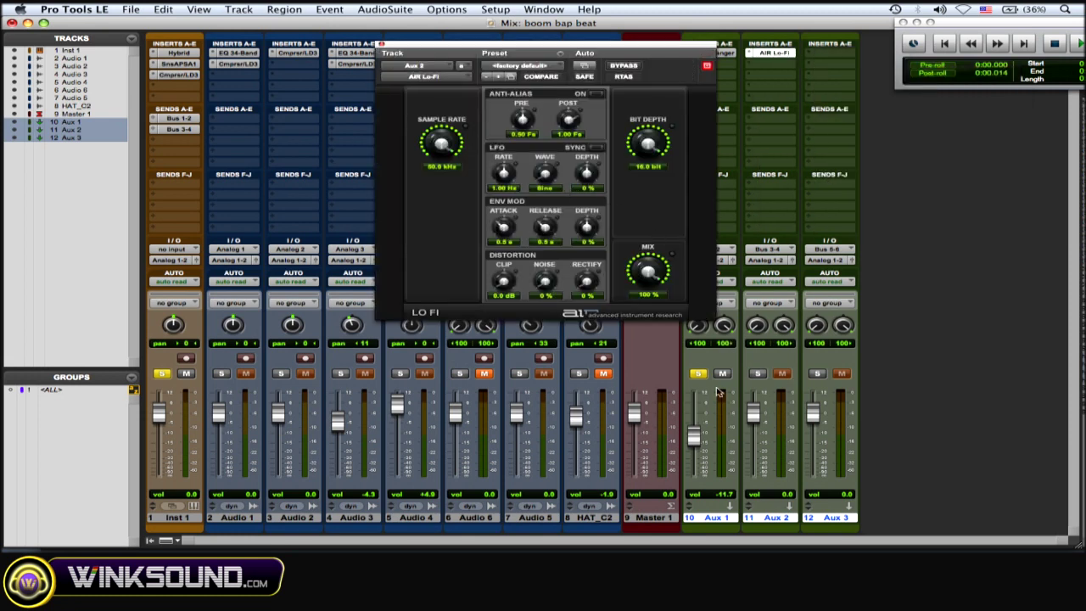
click(701, 376)
click(760, 374)
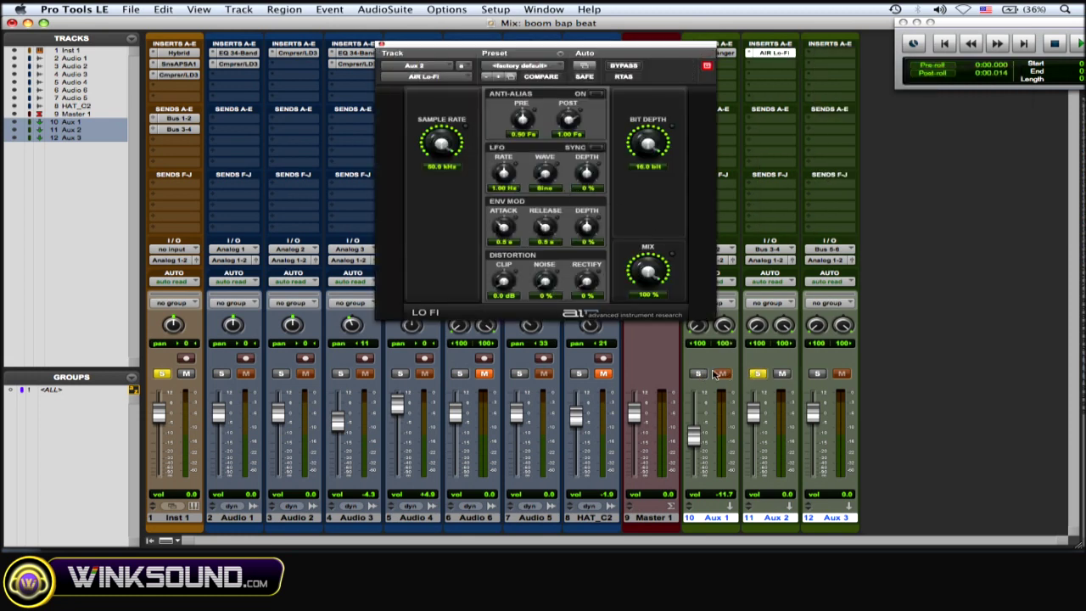
key(space)
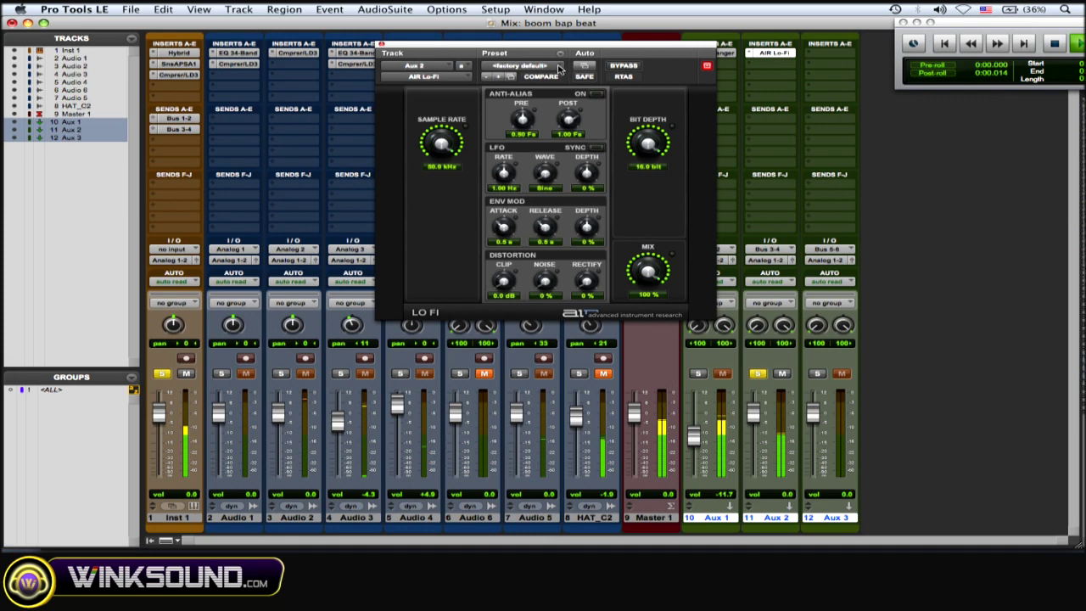
Load the Lo-Fi preset 16 Trash, raise its sample rate, and lower Aux 2 to -13.3 dB
click(557, 67)
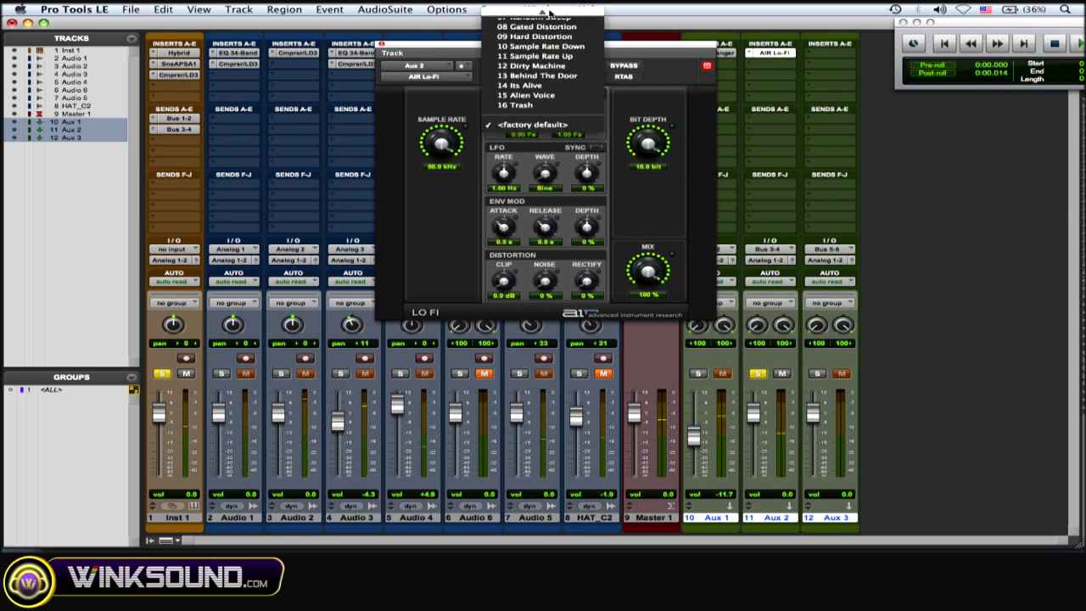
click(558, 113)
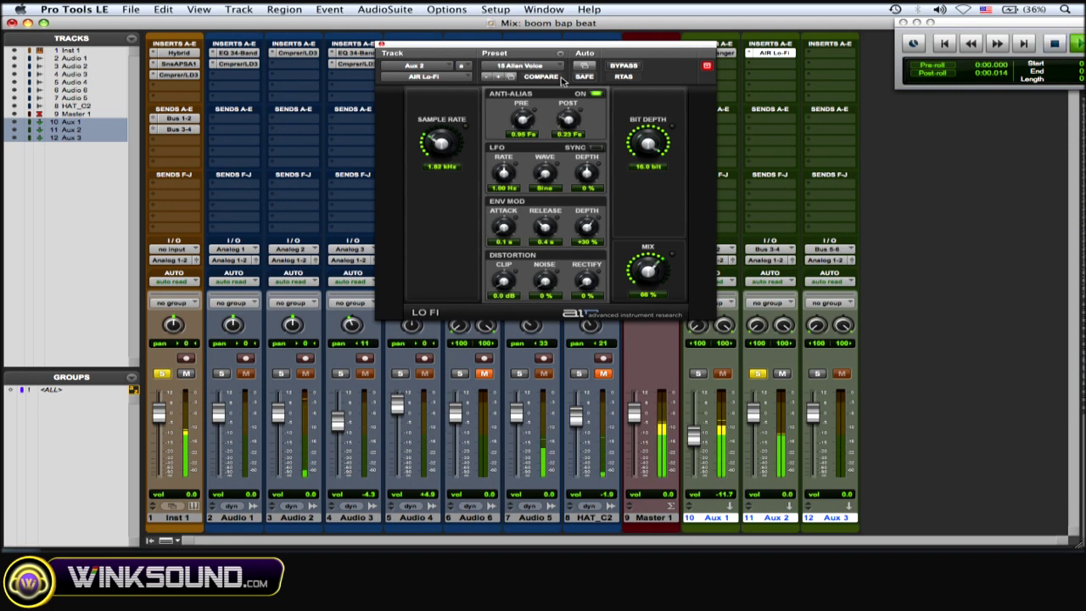
click(558, 68)
click(556, 76)
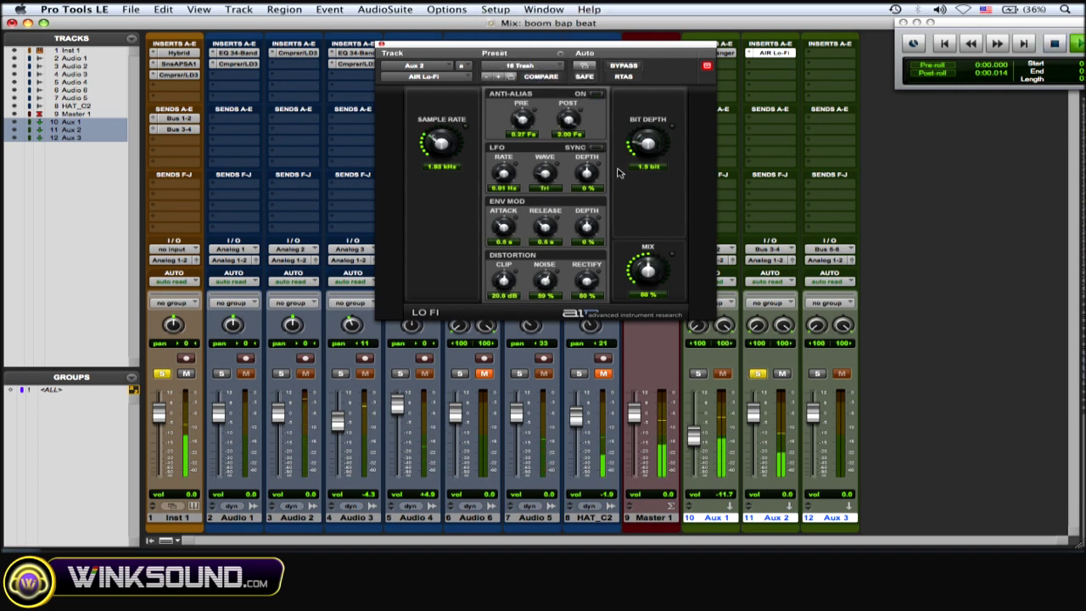
click(679, 231)
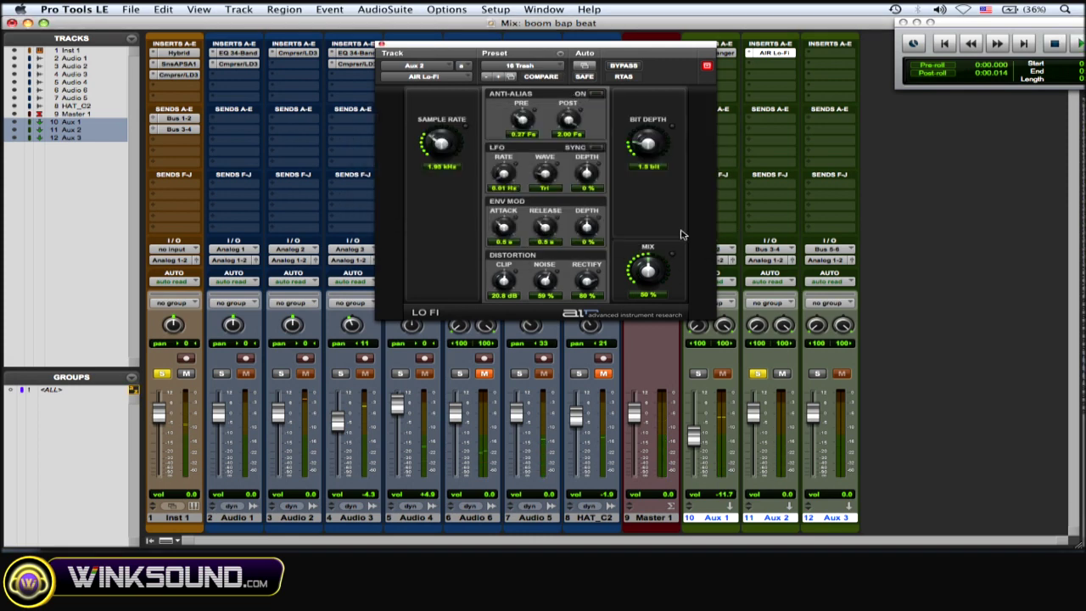
drag(431, 143, 428, 96)
drag(429, 133, 434, 114)
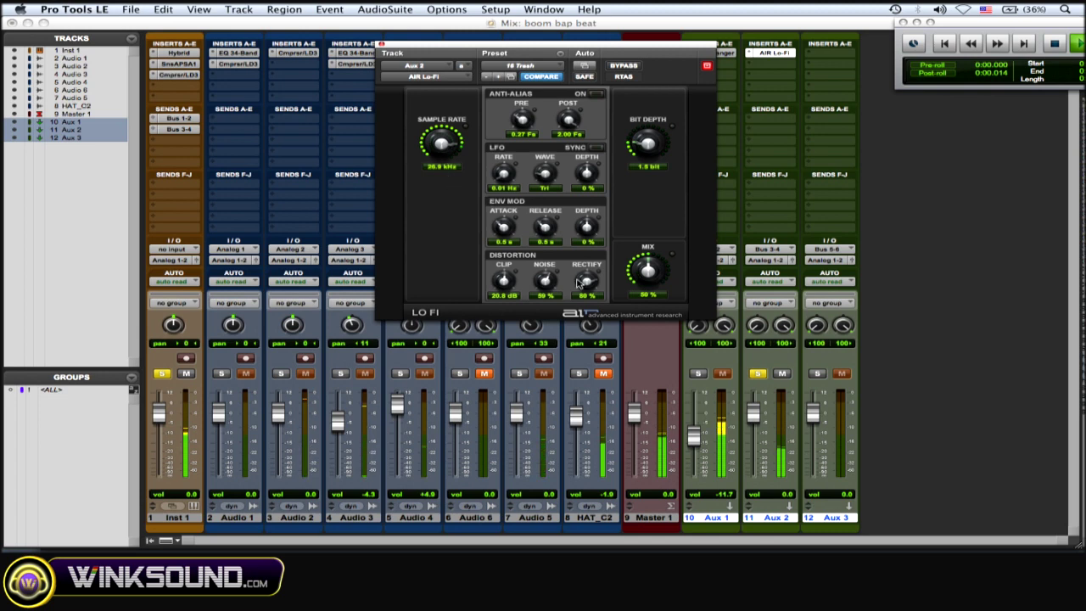
drag(754, 414, 754, 440)
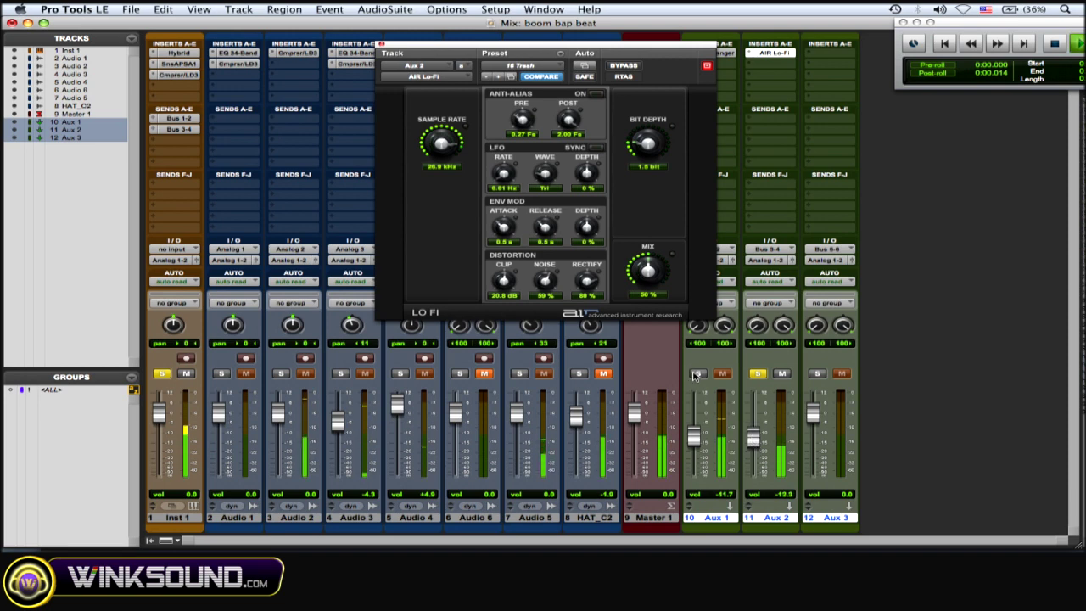
Solo Aux 1 and raise it to -6.2 dB, then close the Lo-Fi window and unsolo Aux 2
drag(621, 44, 543, 35)
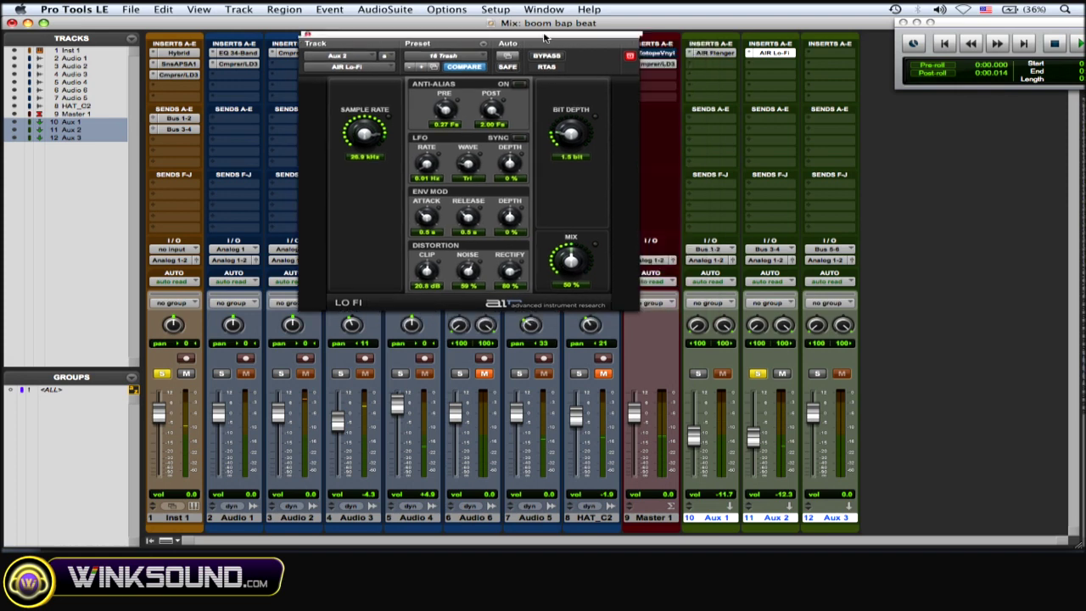
click(695, 374)
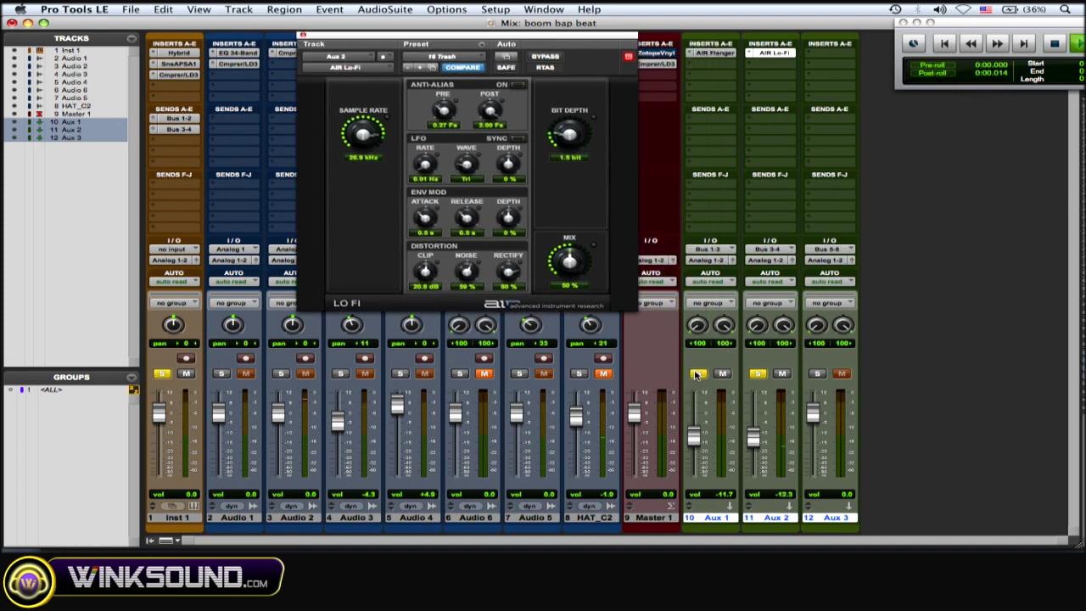
drag(694, 437, 752, 432)
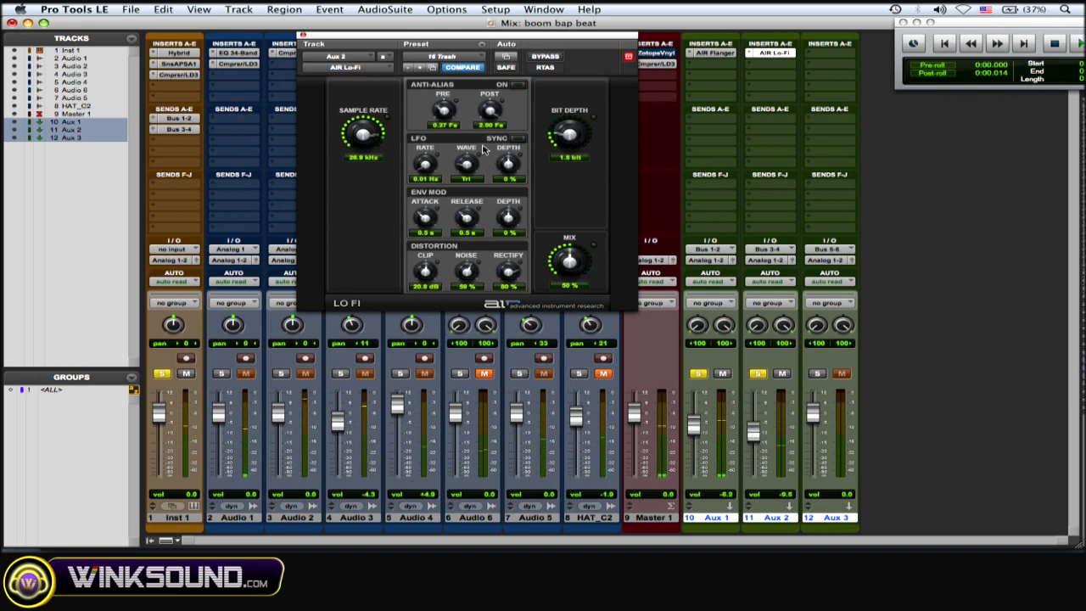
click(303, 36)
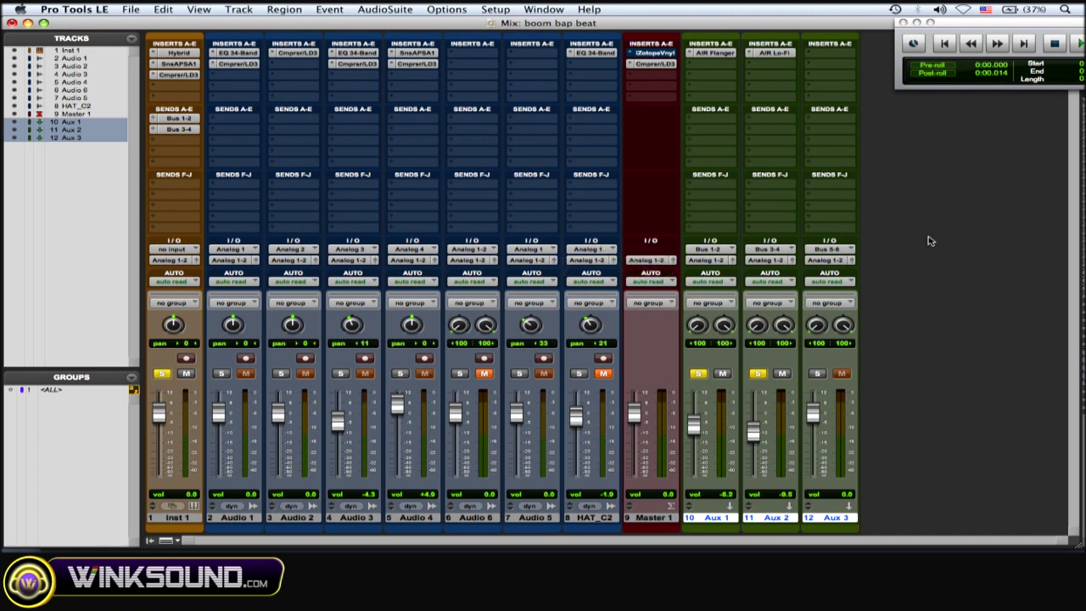
click(759, 377)
Unsolo Aux 1, solo HAT_C2, and send HAT_C2 to Bus 3-4
click(700, 376)
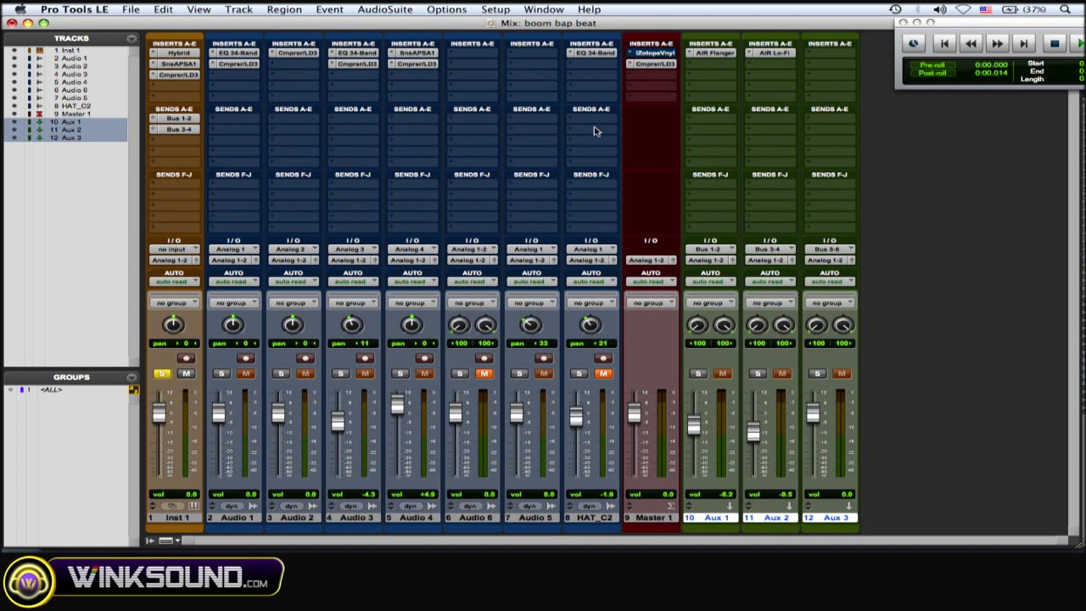
click(579, 375)
click(599, 119)
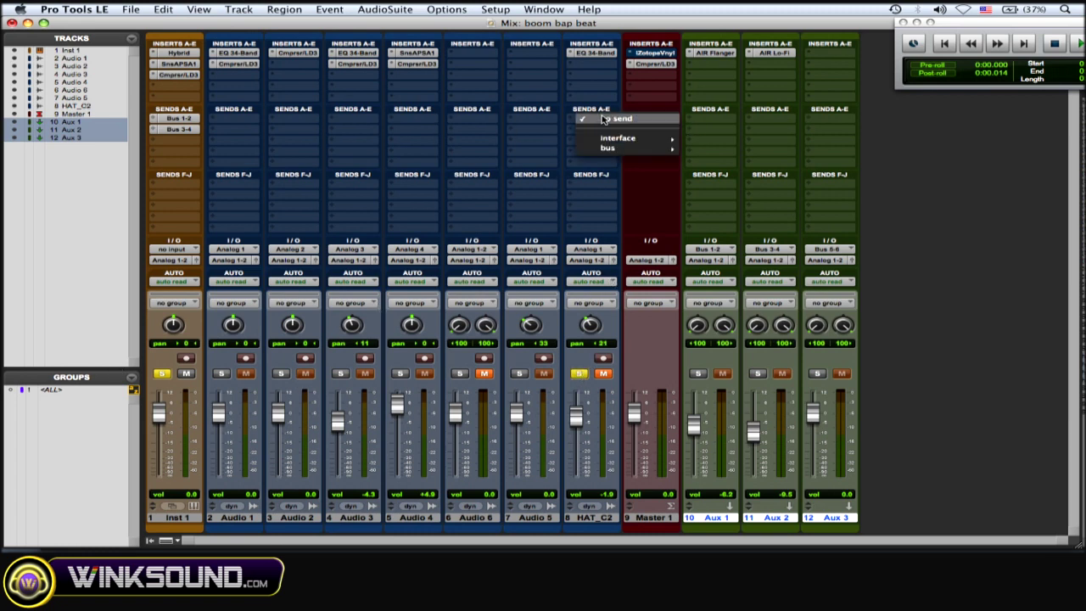
mouse_move(628, 149)
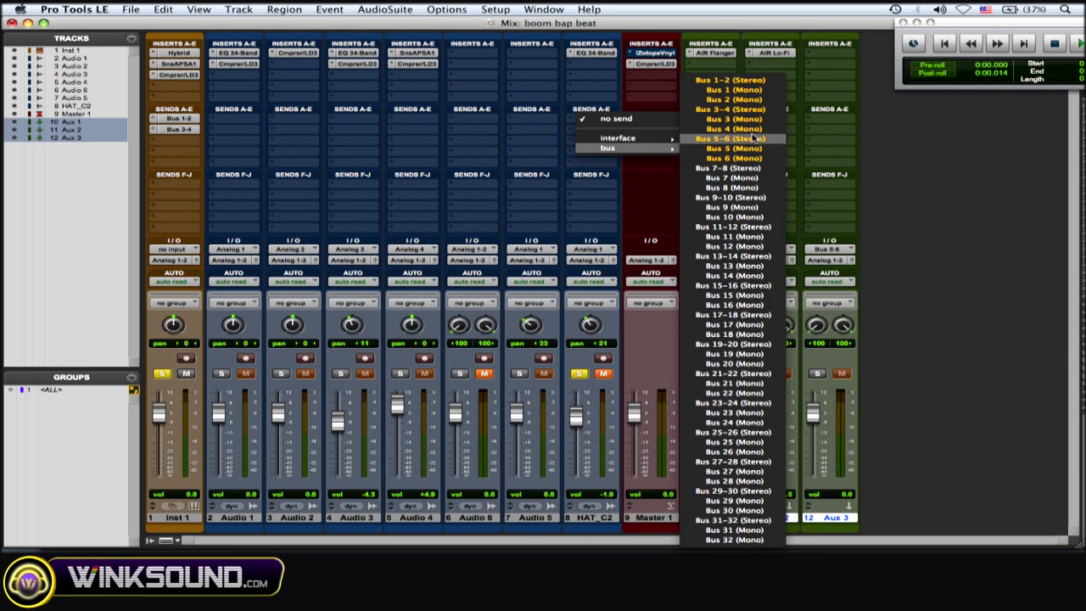
click(729, 110)
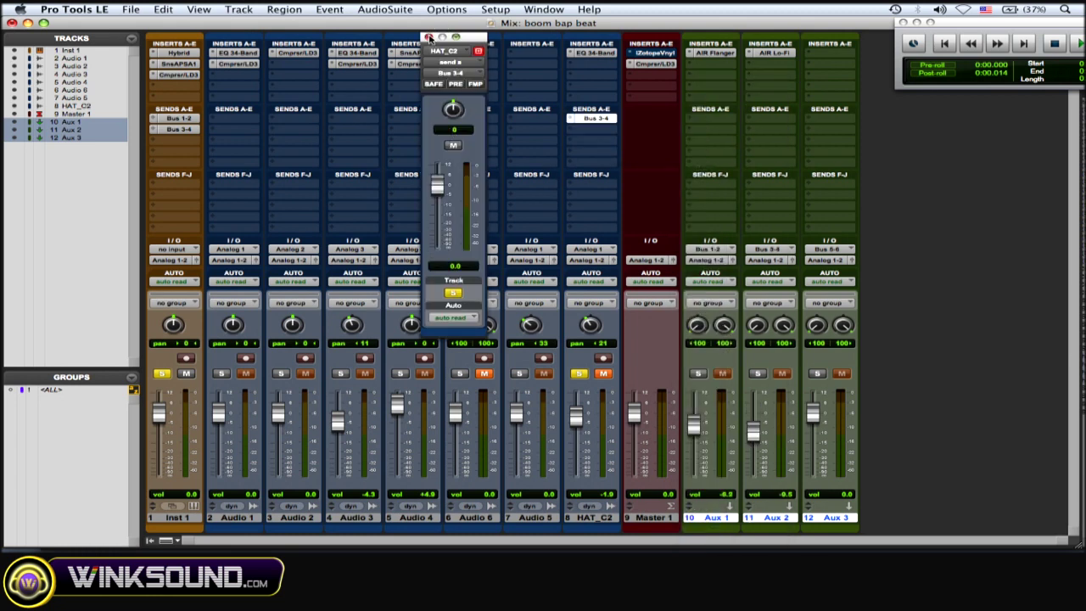
click(429, 38)
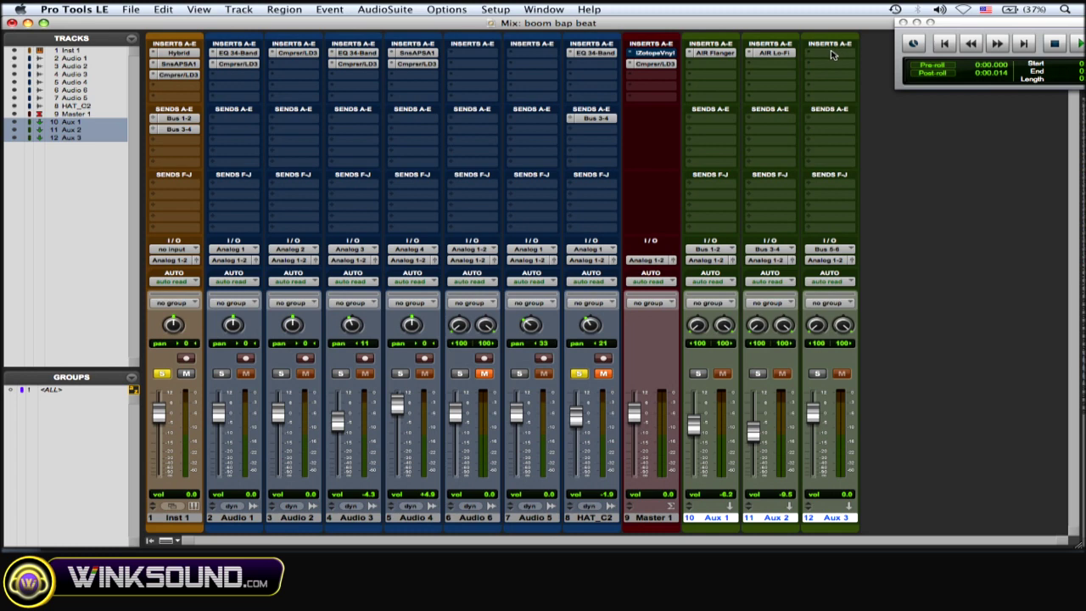
Add a second HAT_C2 send to Bus 5-6, raising its level to 0 dB
click(586, 127)
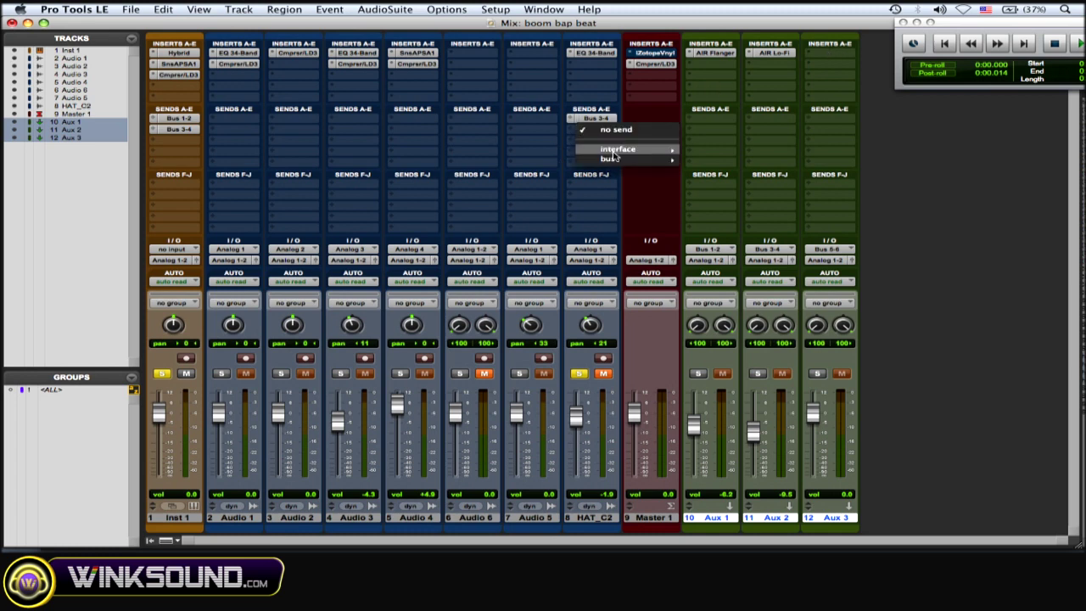
mouse_move(660, 161)
click(730, 139)
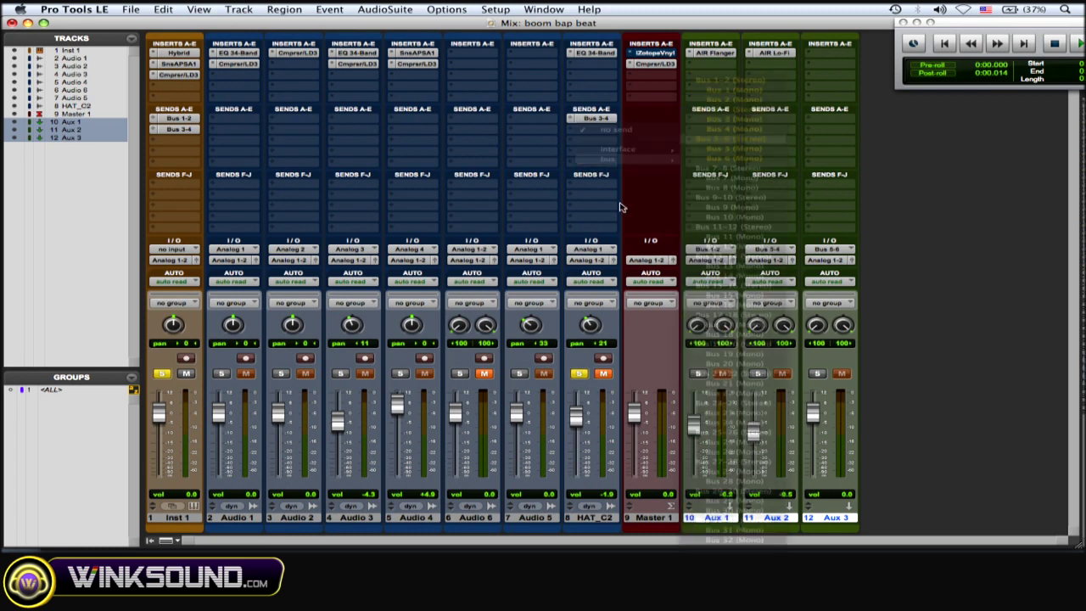
drag(443, 244, 440, 180)
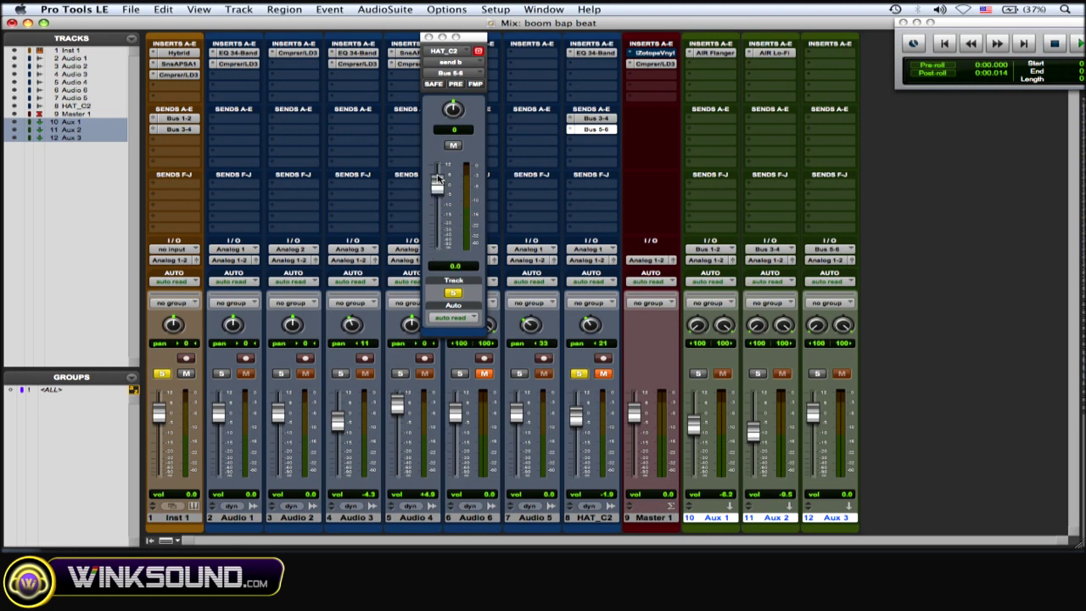
click(429, 37)
Insert a D-Verb on Aux 3 with Church algorithm and 26.1 sec decay, then unmute and solo Aux 3
click(841, 54)
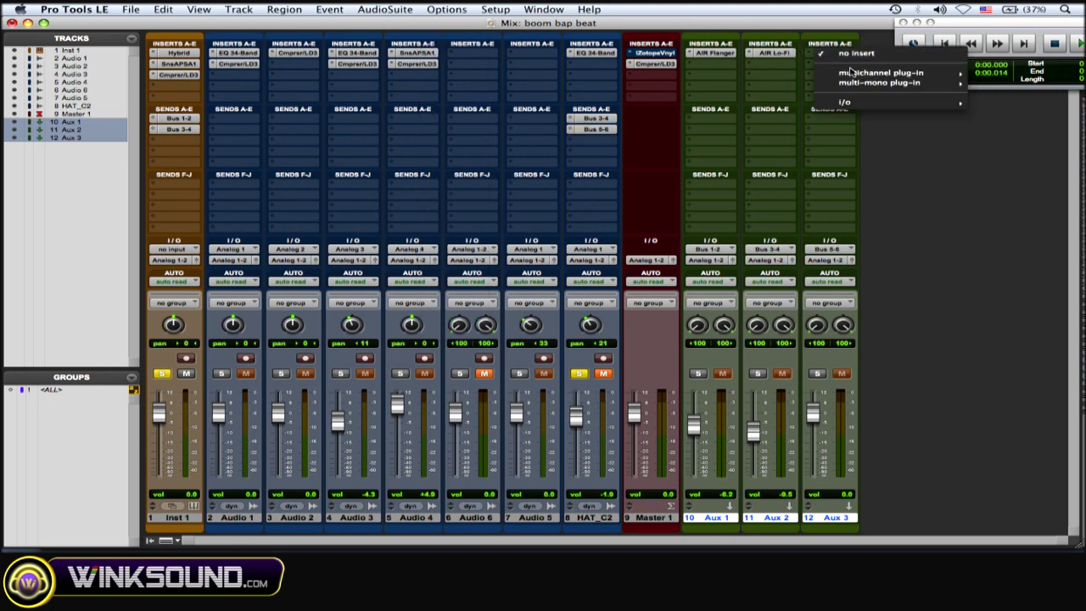
mouse_move(857, 73)
mouse_move(755, 102)
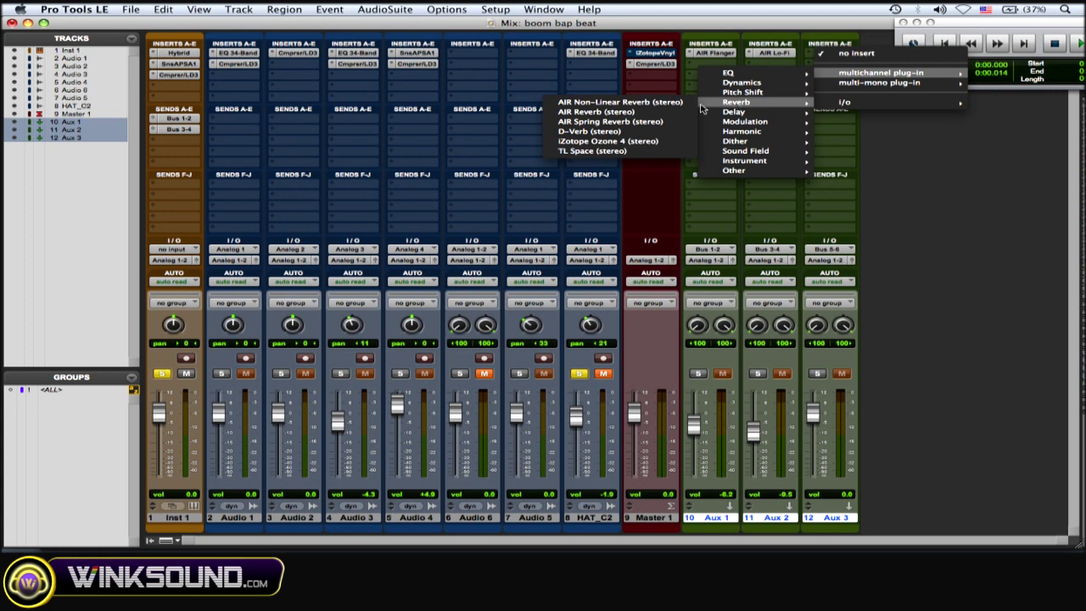
click(649, 132)
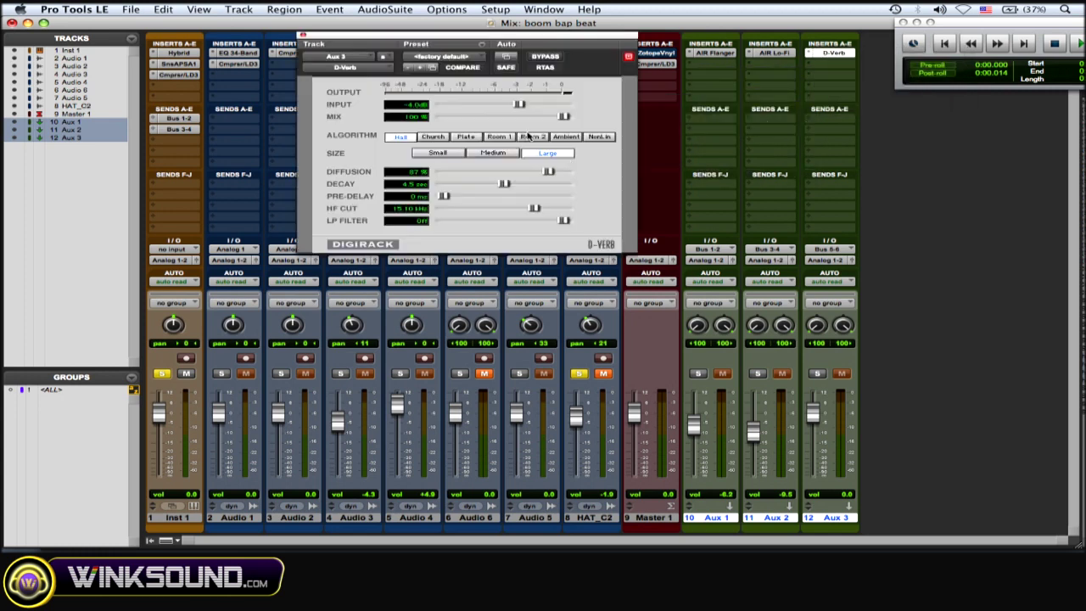
click(435, 138)
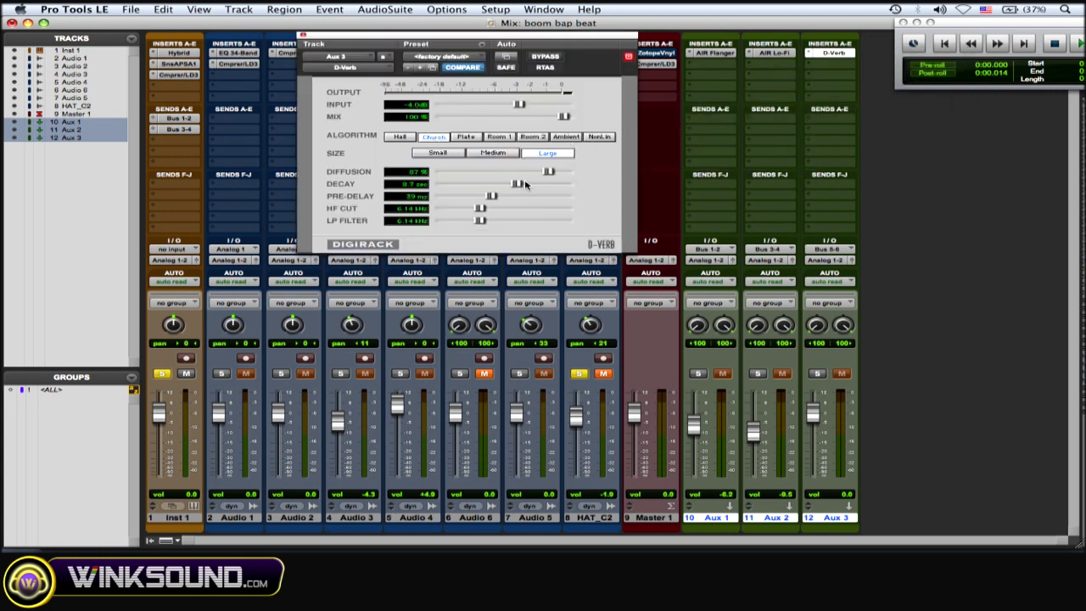
drag(516, 185, 496, 197)
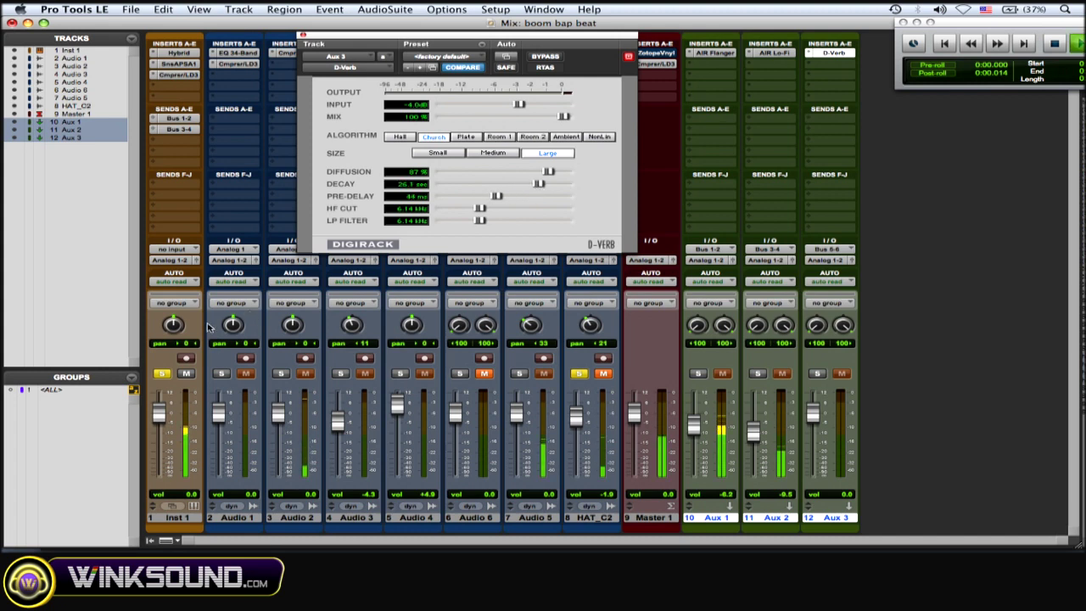
click(841, 374)
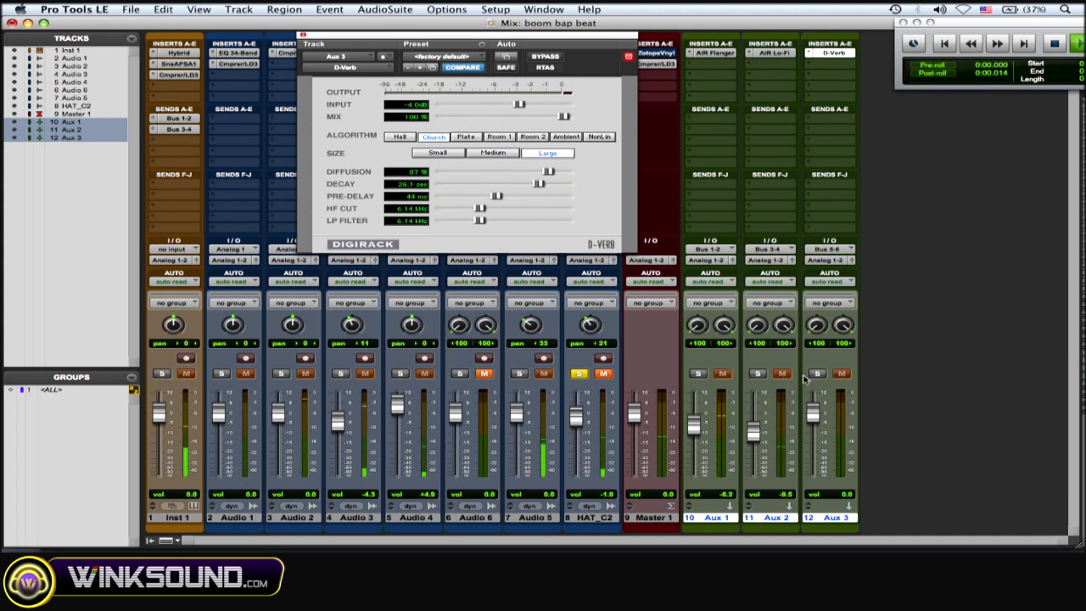
click(817, 373)
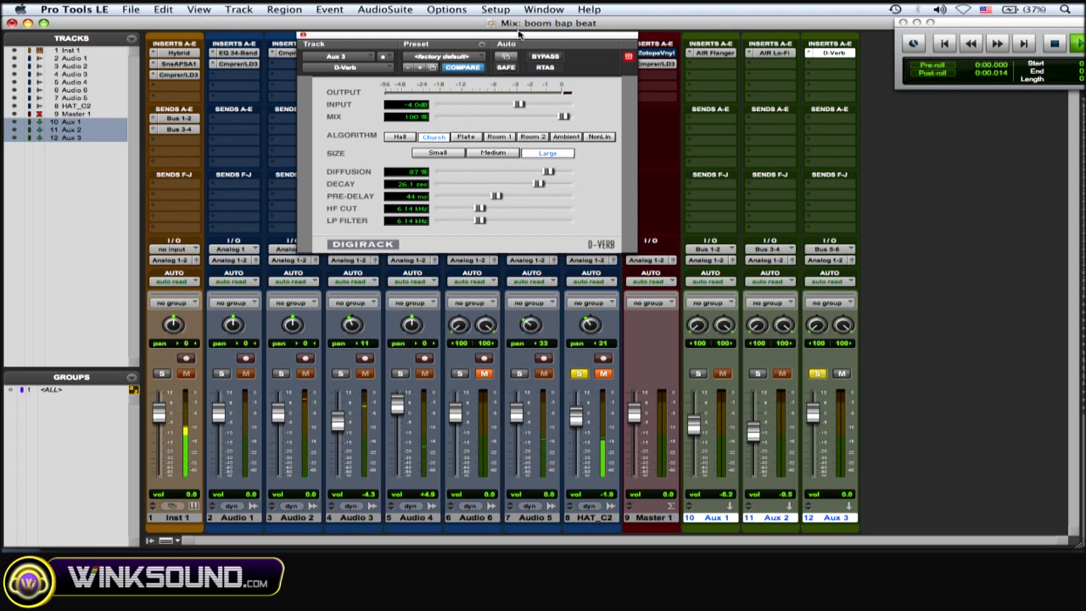
Solo Aux 2 with Aux 3, set their faders to +6.8 and +6.0, and close D-Verb
drag(505, 52, 519, 63)
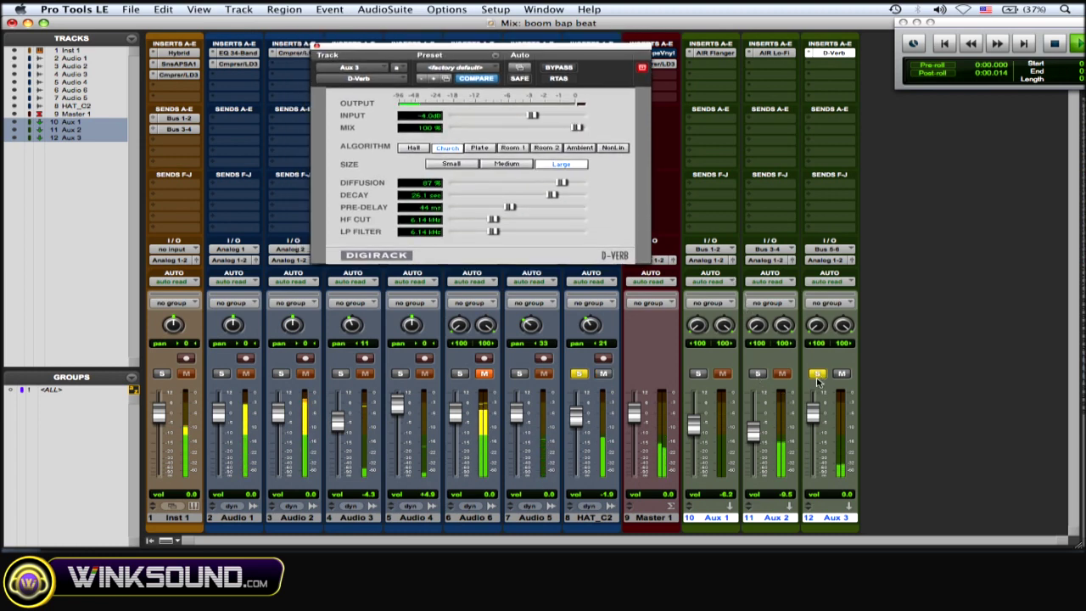
click(758, 374)
drag(752, 438, 754, 414)
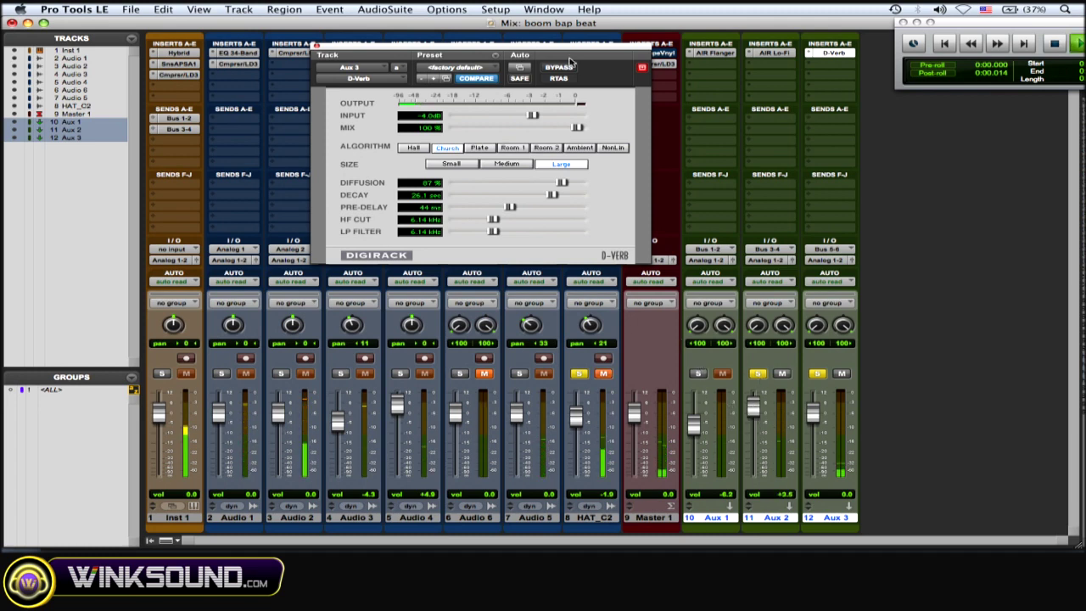
drag(574, 50, 467, 49)
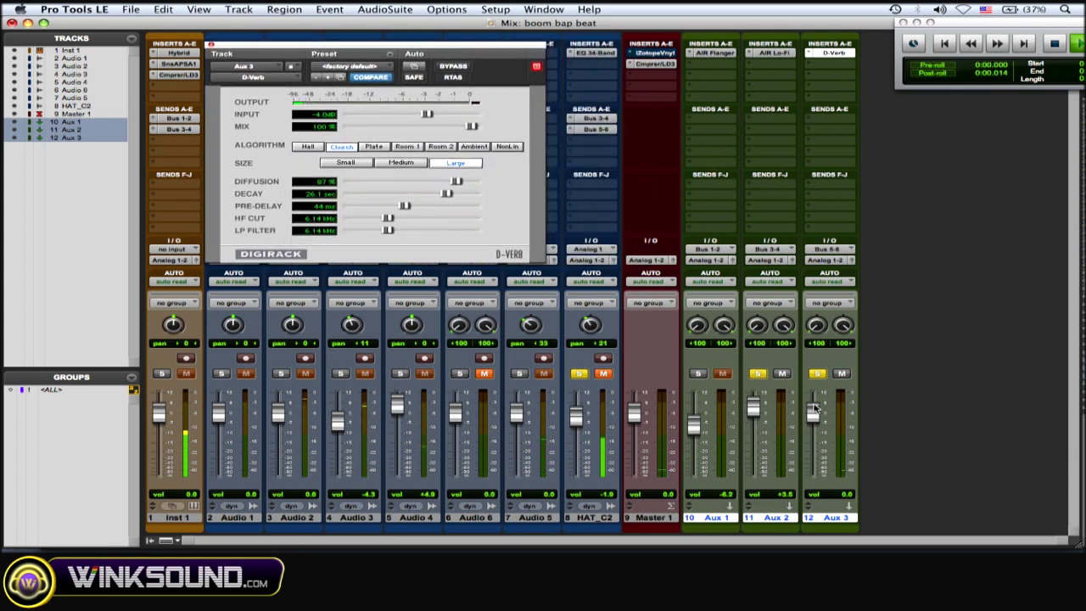
drag(814, 414, 752, 409)
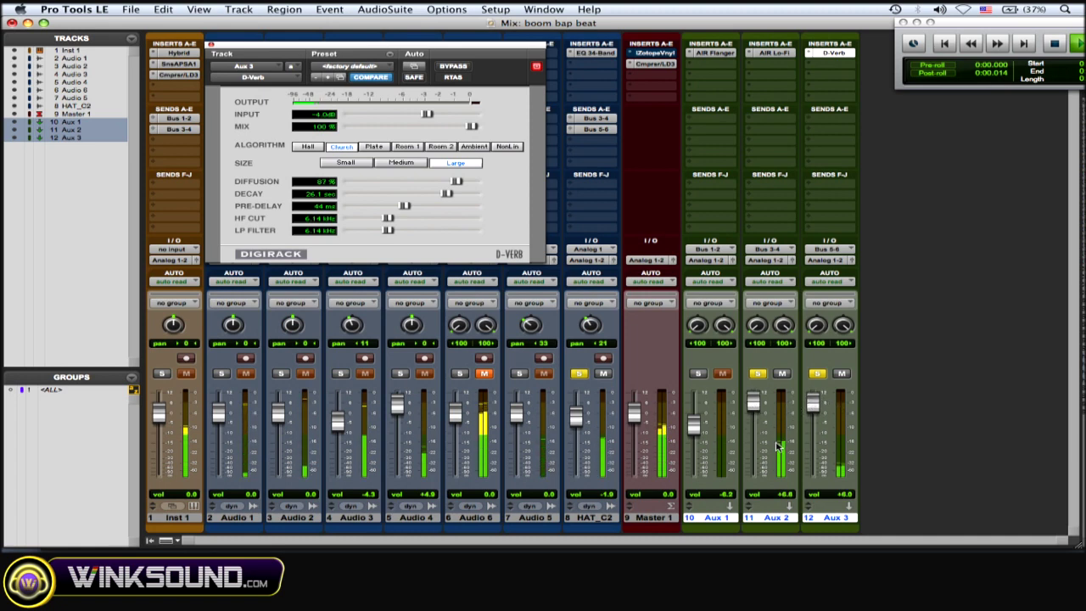
click(210, 45)
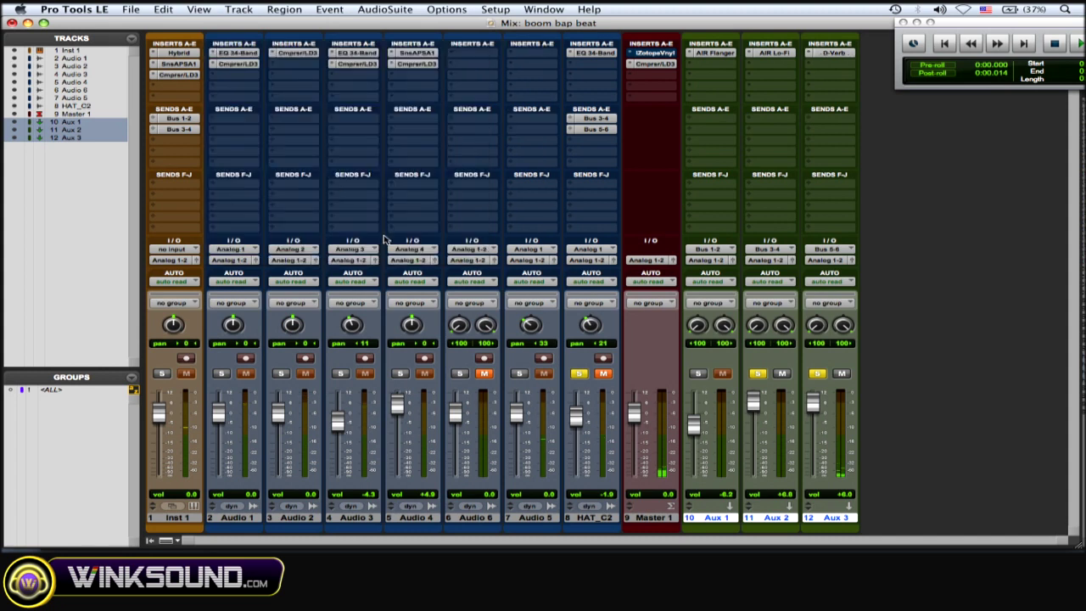